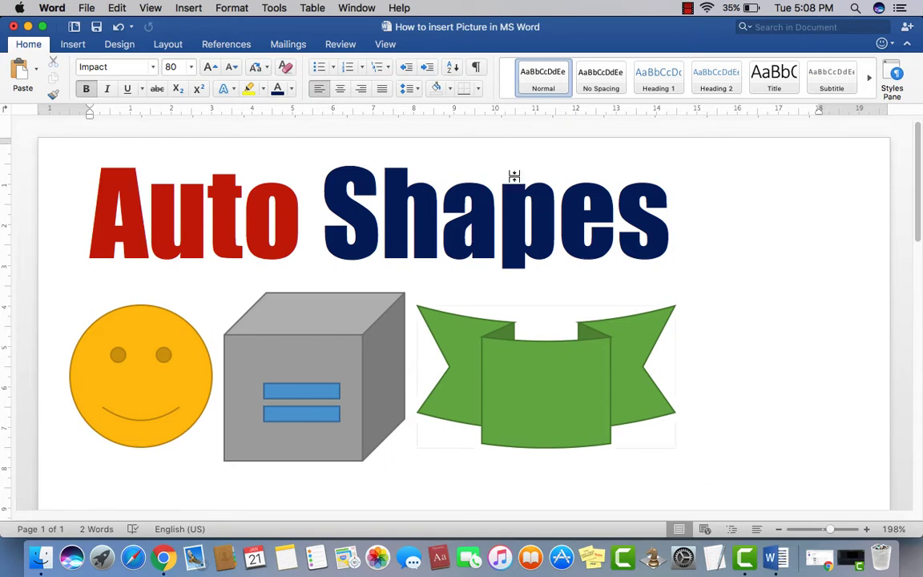
Examine the title and the existing smiley face, cube and ribbon shapes on the first page.
click(211, 232)
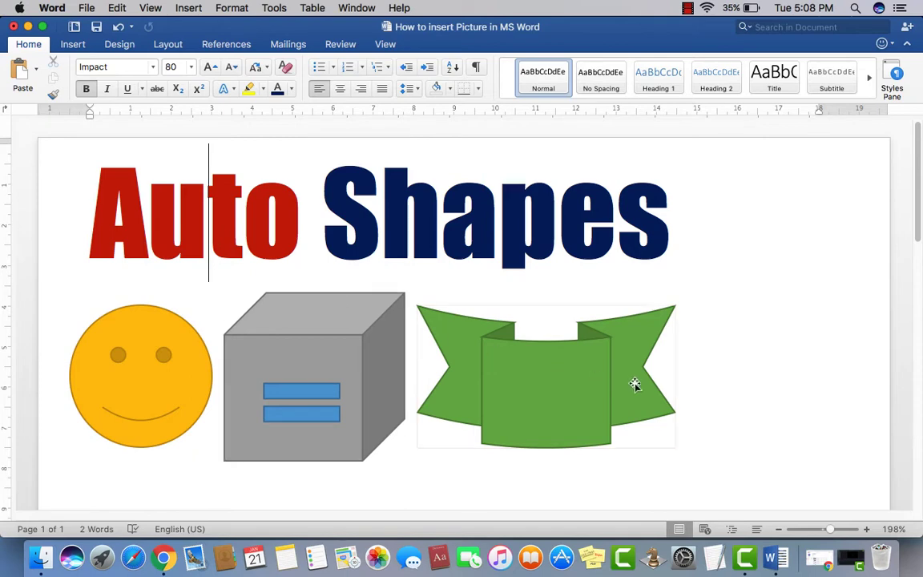
click(184, 374)
click(330, 342)
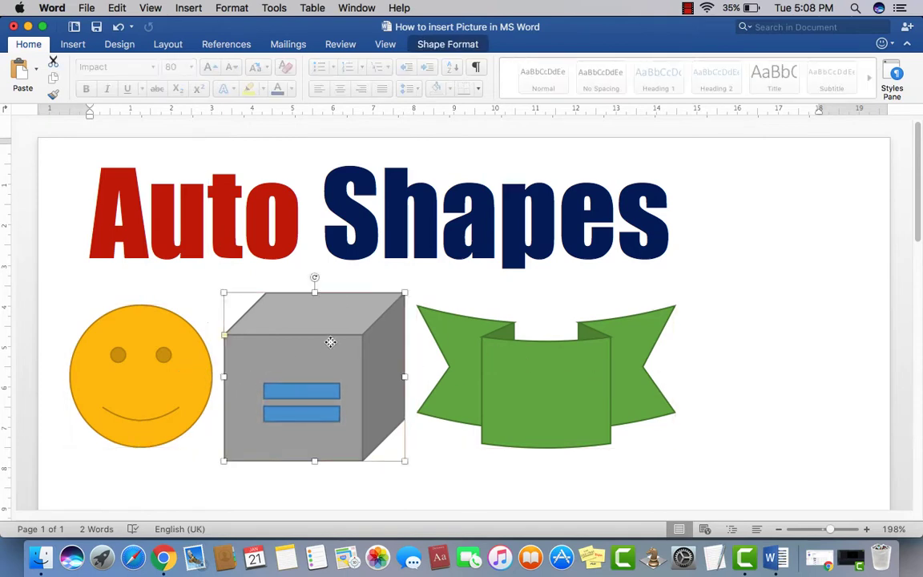
click(462, 408)
click(232, 368)
click(198, 391)
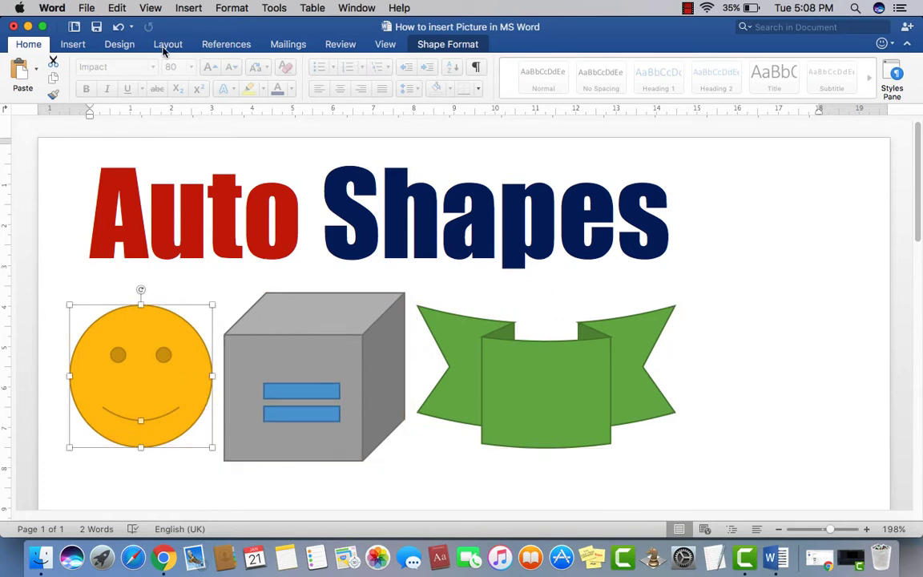
click(639, 433)
click(527, 428)
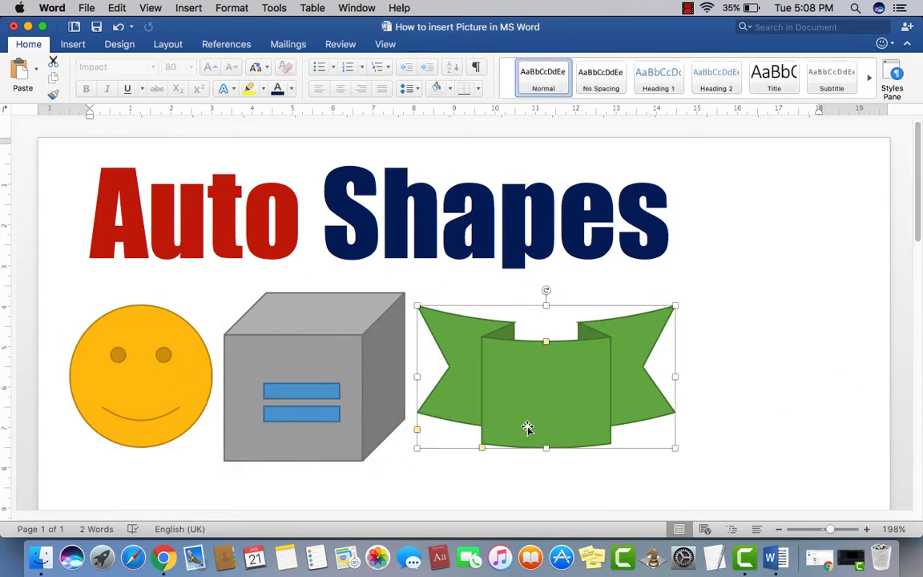
click(687, 365)
scroll(432, 449, down, 1)
scroll(566, 387, down, 5)
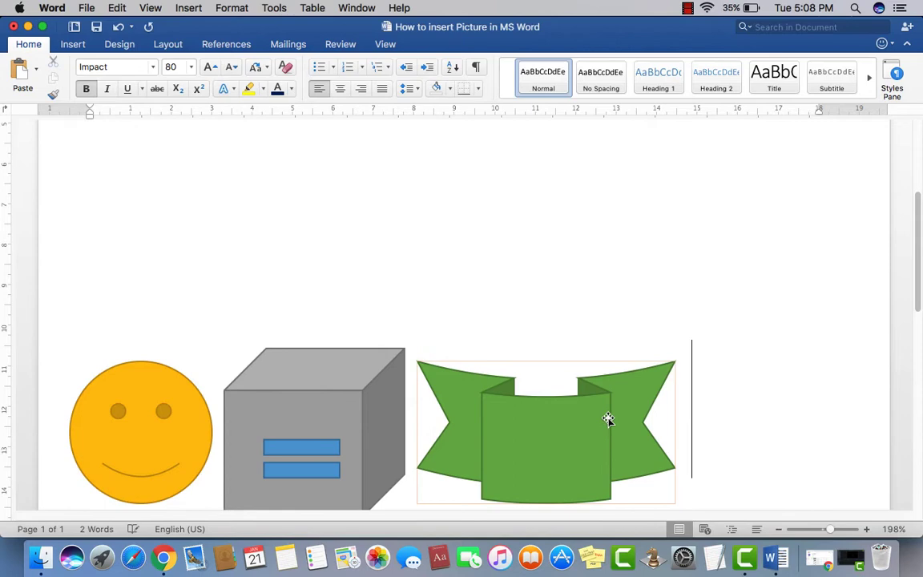
scroll(607, 418, down, 5)
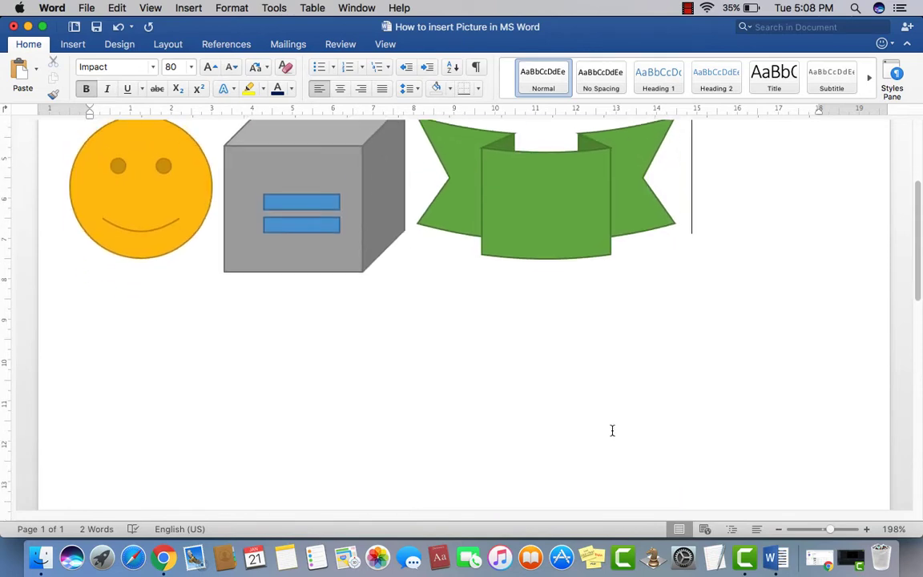
scroll(612, 431, up, 5)
click(621, 437)
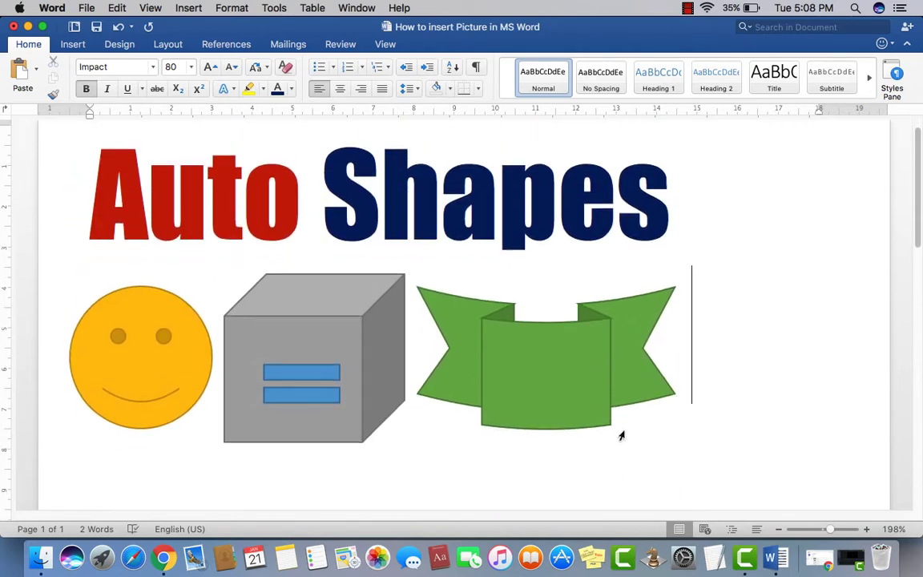
Insert a blank page from the empty area below the existing shapes.
key(Return)
key(BackSpace)
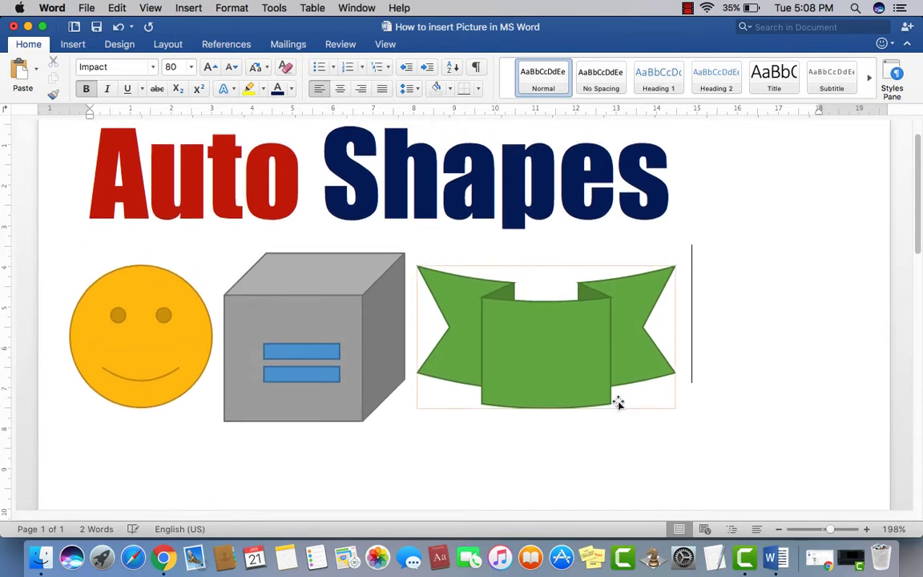
key(Down)
double_click(552, 391)
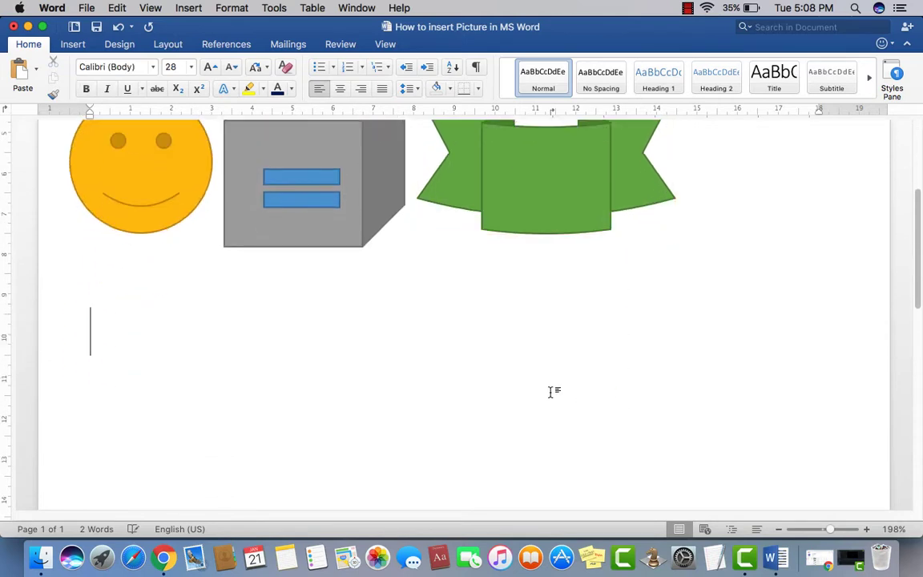
click(73, 45)
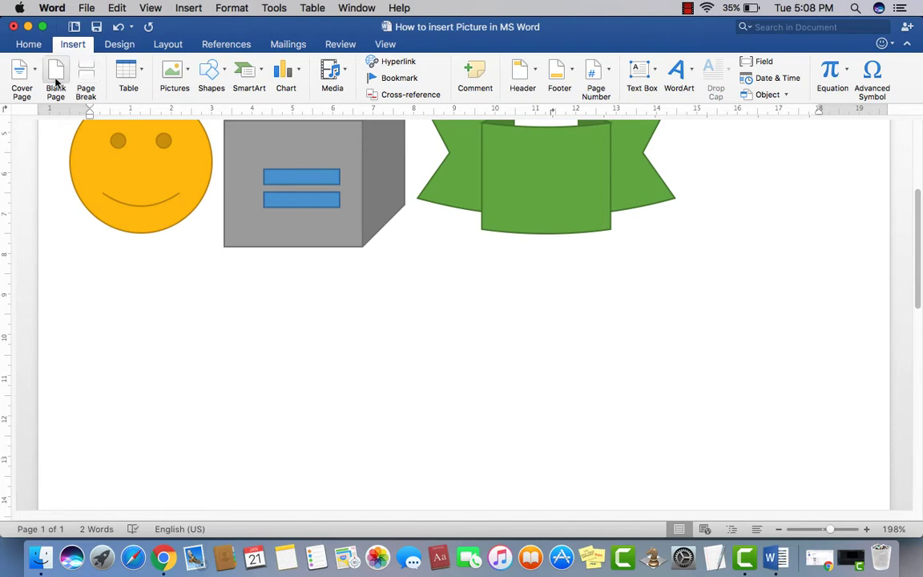
click(58, 78)
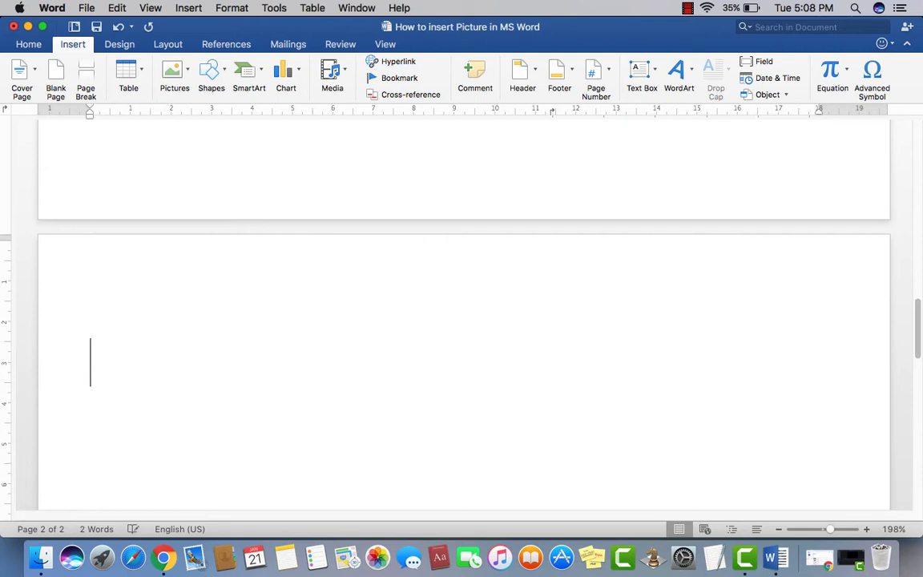
Draw a Double Wave banner about 13.4 cm wide and 3.2 cm high near the top of the new page.
click(223, 73)
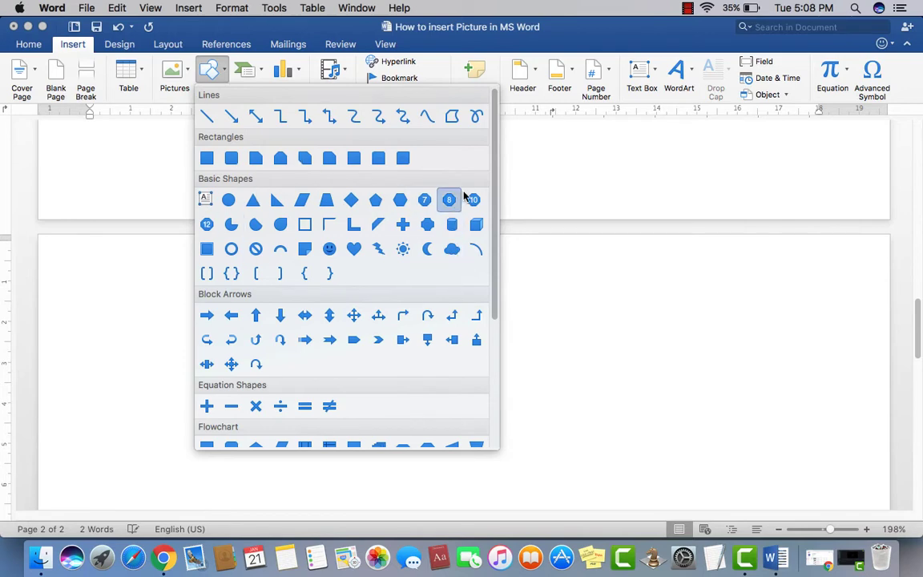
drag(496, 155, 492, 356)
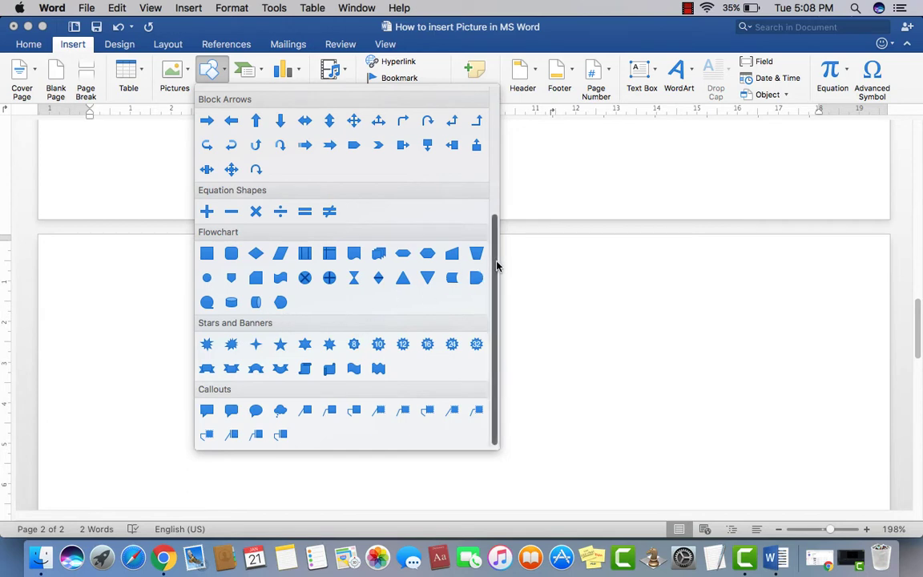
drag(497, 264, 494, 299)
click(378, 369)
drag(169, 303, 715, 429)
click(274, 490)
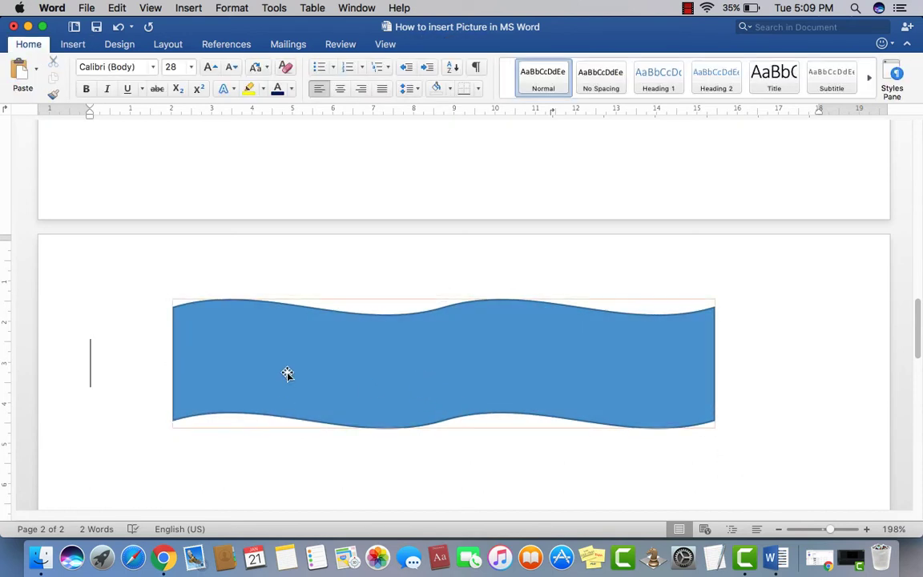
Add the text "Youth Vision Insitute" inside the wave banner.
right_click(252, 357)
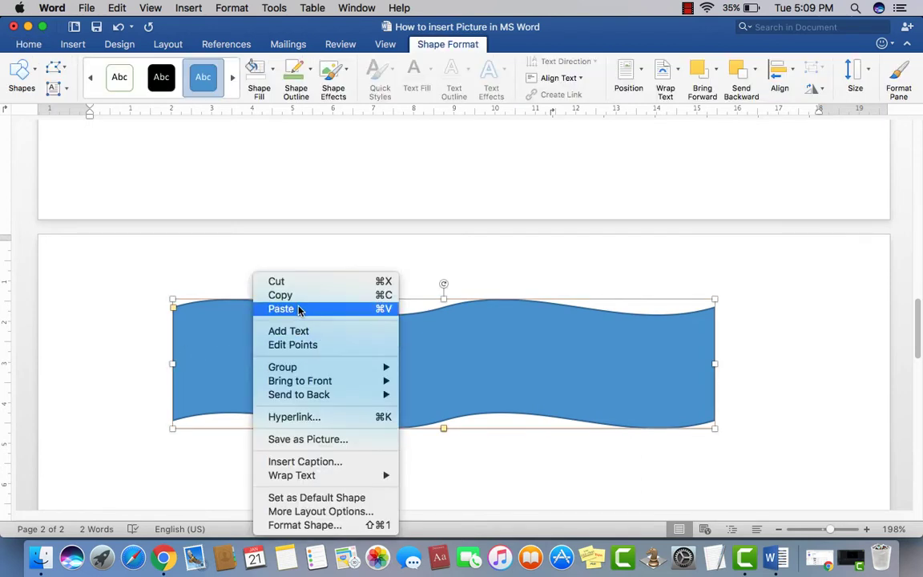
click(288, 330)
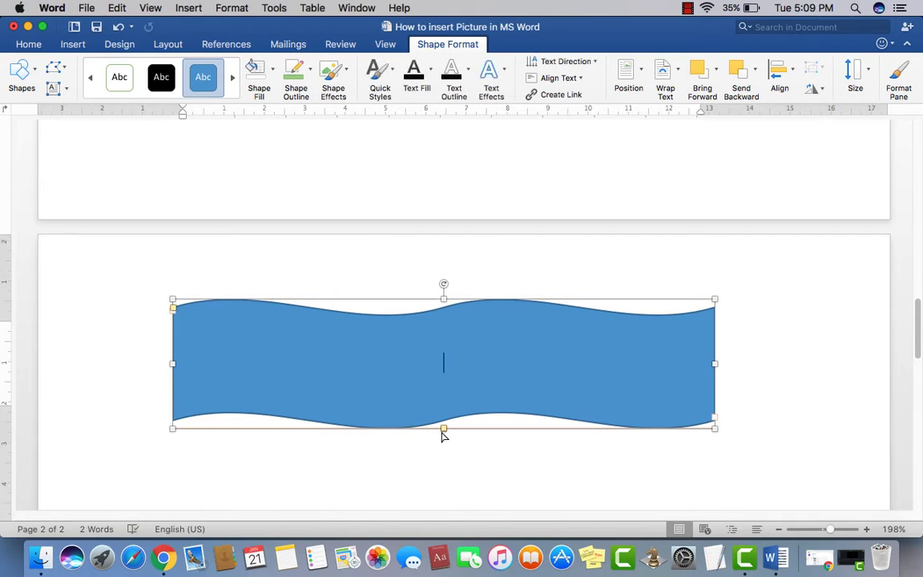
text(Youth Vi)
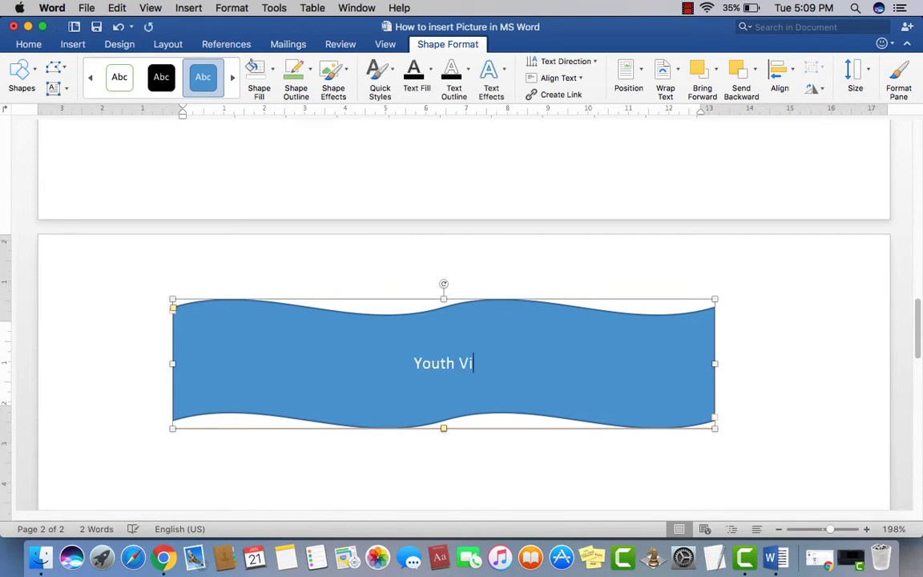
text(sion Insittute)
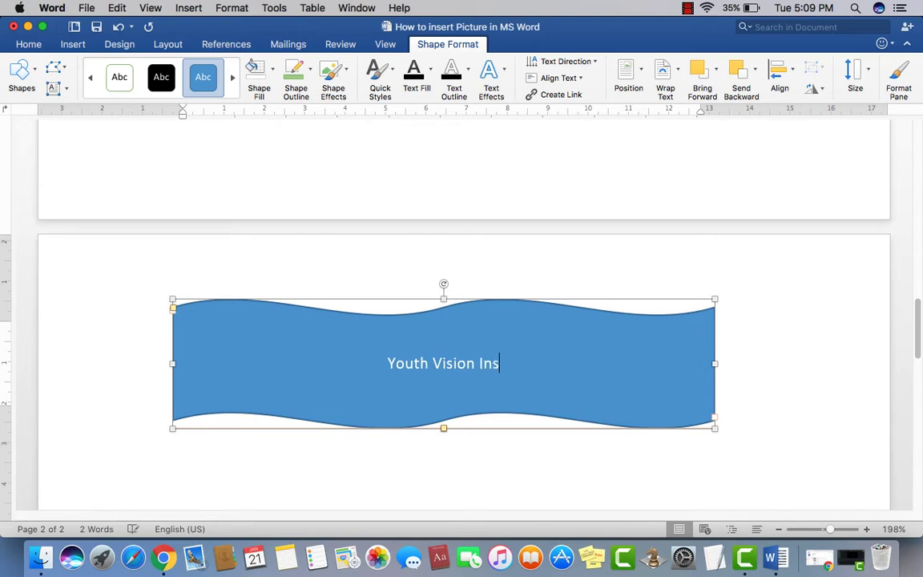
key(BackSpace)
key(BackSpace)
key(BackSpace)
key(BackSpace)
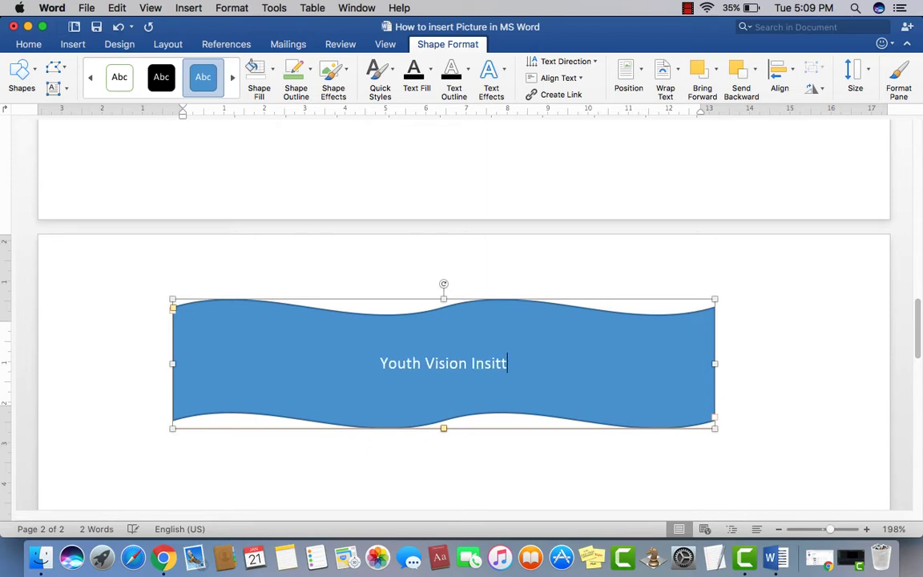
text(t)
key(BackSpace)
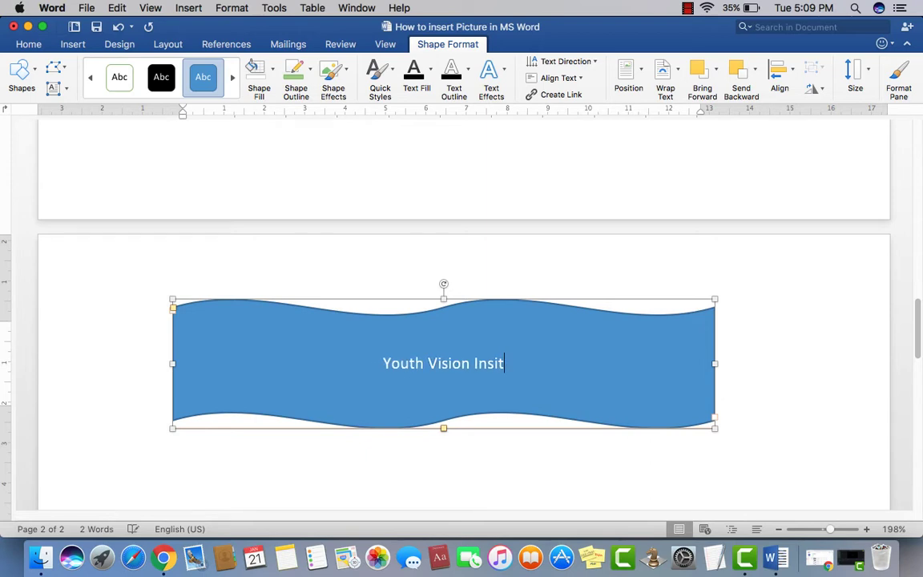
text(ute)
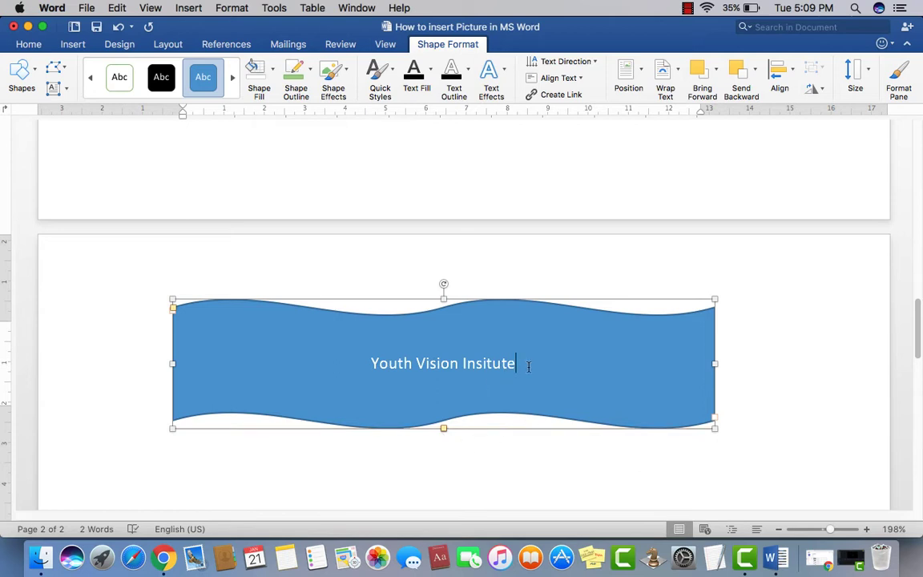
Enlarge the banner text to 36 pt.
drag(521, 365, 385, 366)
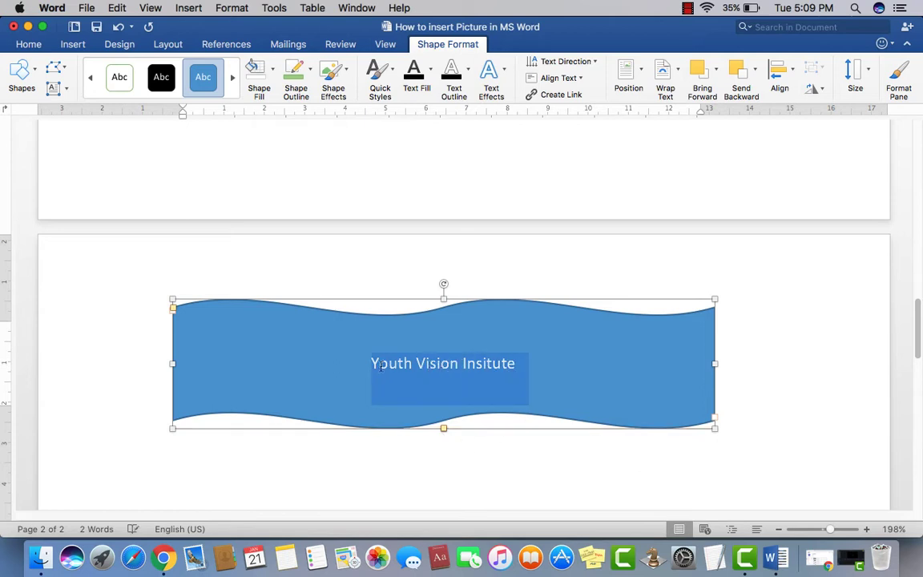
click(30, 45)
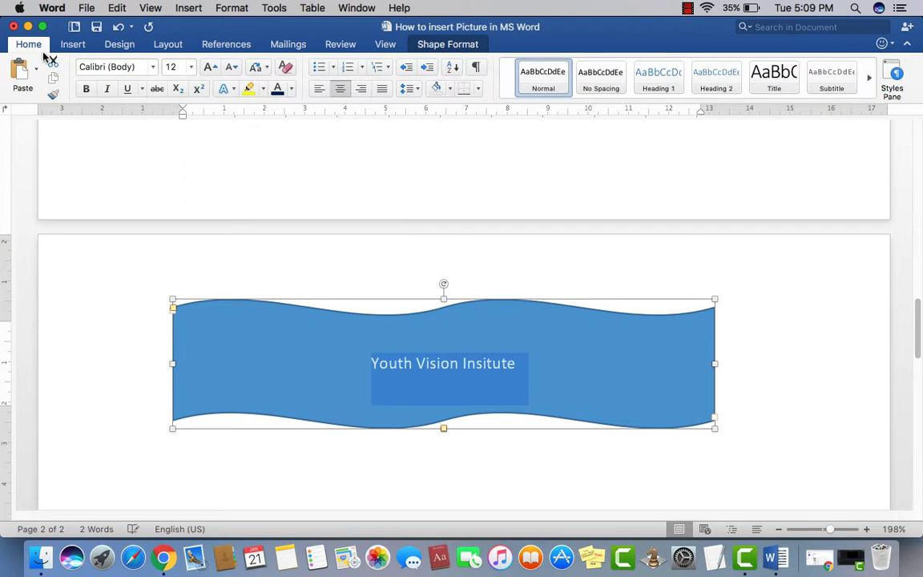
click(209, 67)
click(209, 67)
click(209, 67)
click(209, 68)
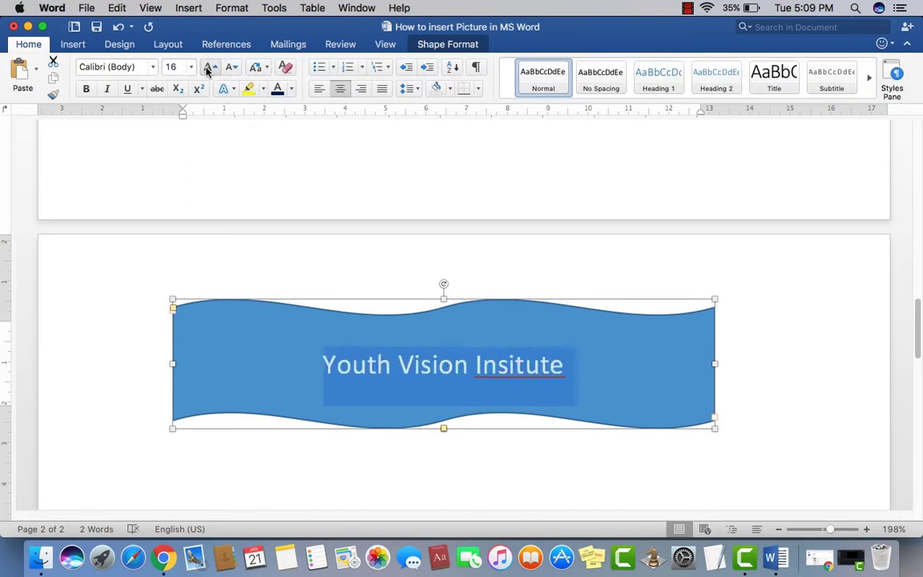
click(209, 68)
click(209, 68)
click(209, 67)
click(209, 67)
Correct the misspelled last word of the banner text to "Institute" using the spelling suggestion.
click(575, 388)
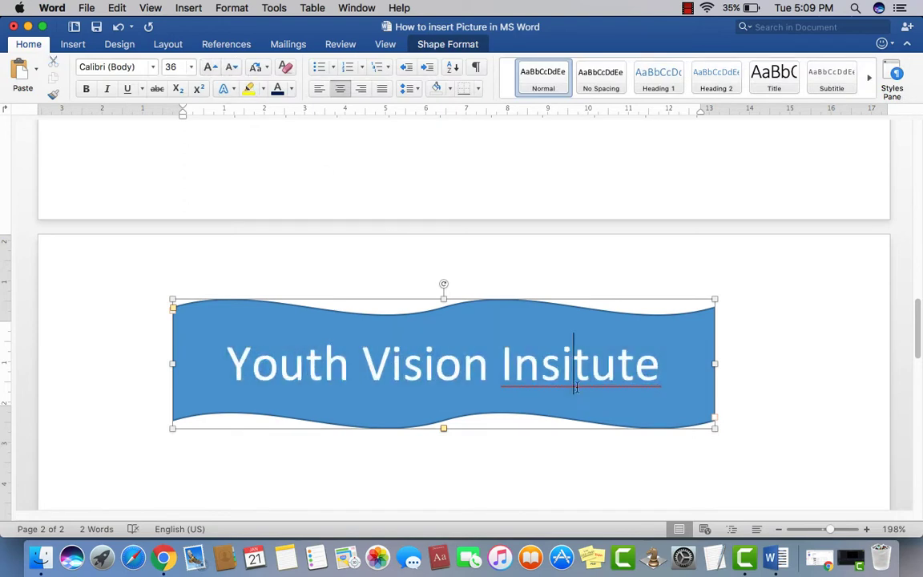
right_click(662, 393)
click(678, 403)
Try the banner text at 48 pt and restore it to 36 pt.
drag(677, 375, 237, 379)
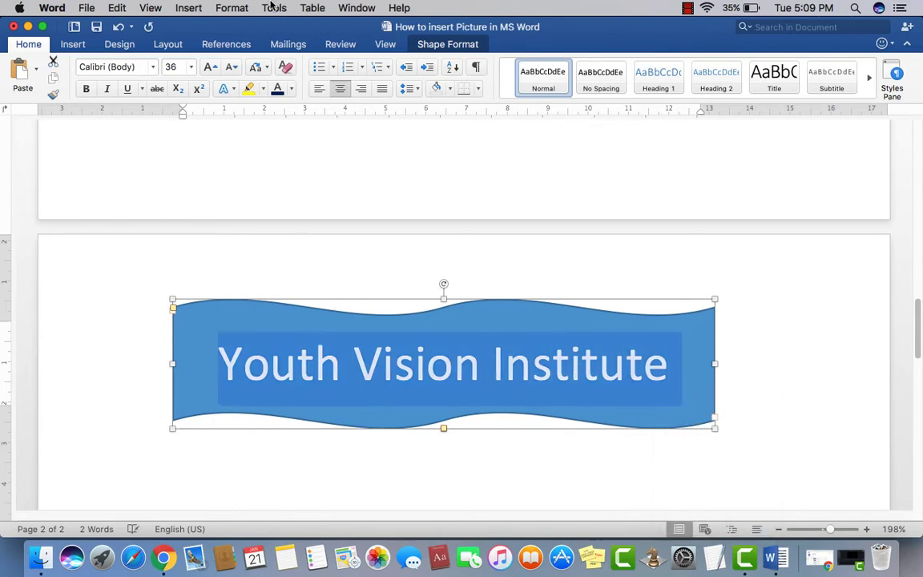
click(209, 70)
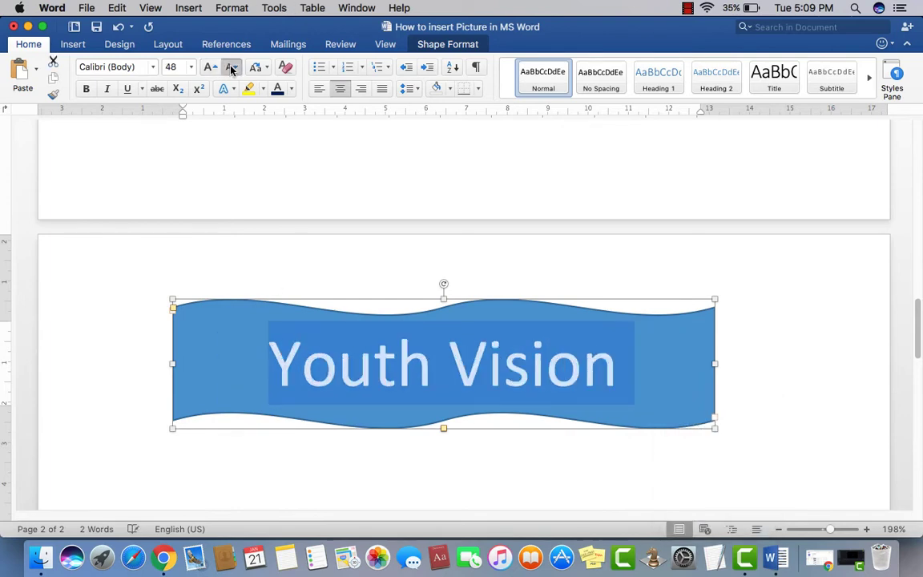
click(230, 67)
click(759, 451)
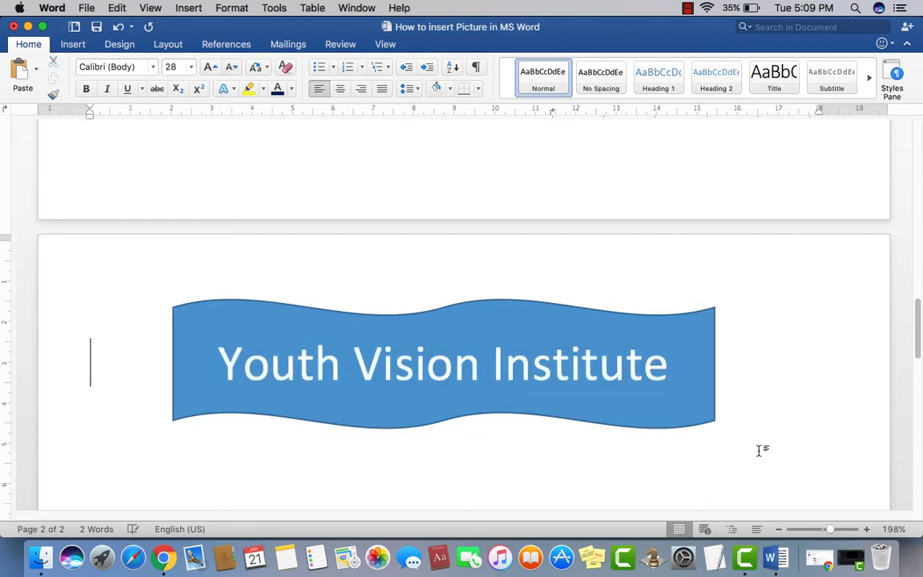
Reposition the wave banner slightly to the right, near the top of the second page.
click(642, 382)
click(726, 438)
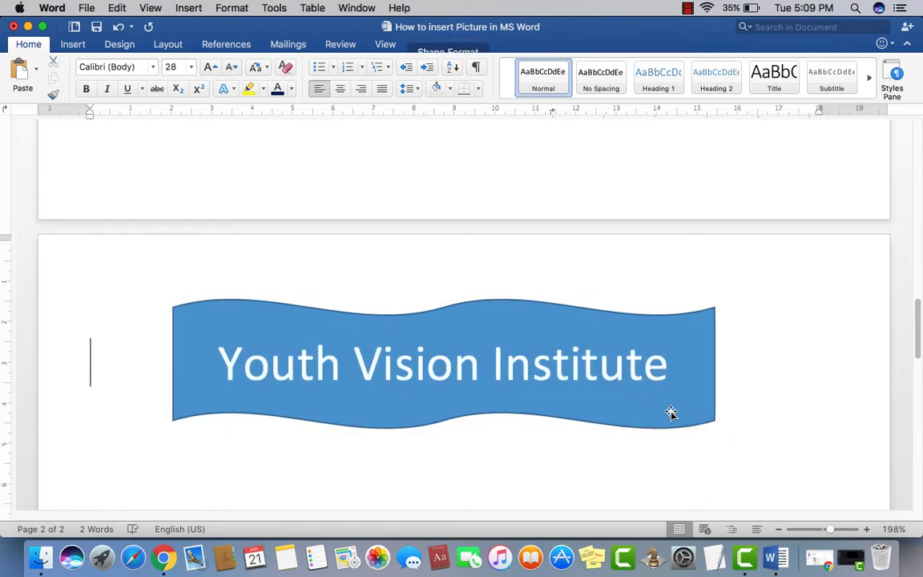
scroll(571, 368, up, 2)
scroll(571, 368, down, 8)
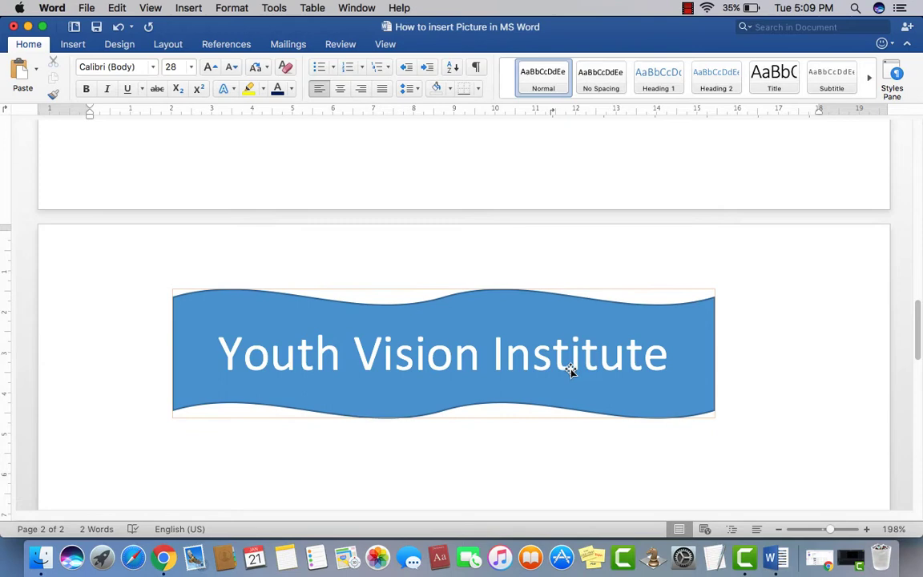
scroll(442, 239, up, 3)
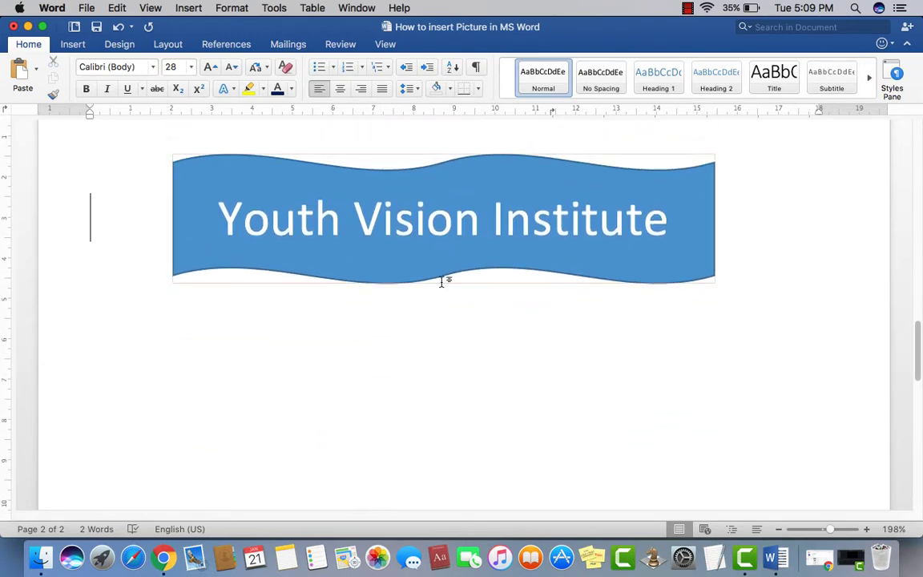
drag(437, 268, 439, 327)
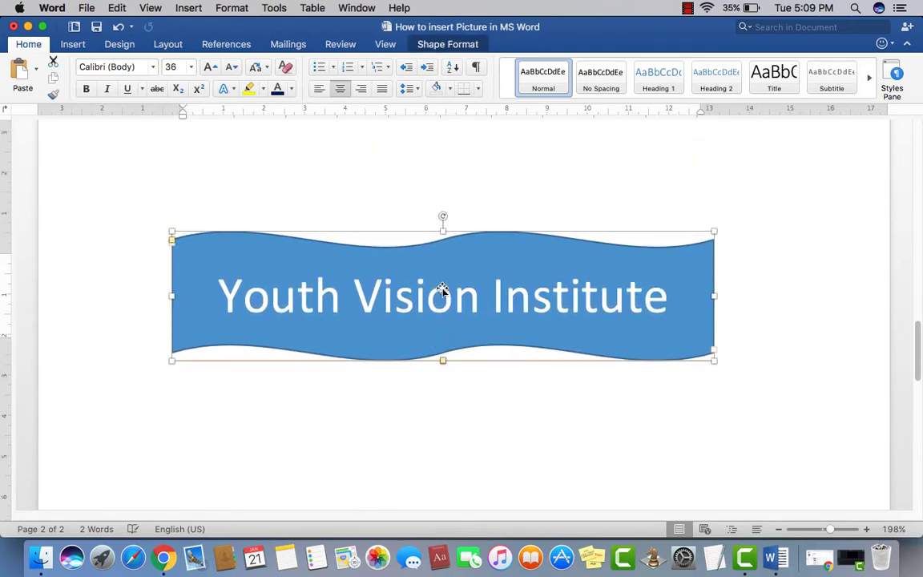
scroll(480, 336, up, 6)
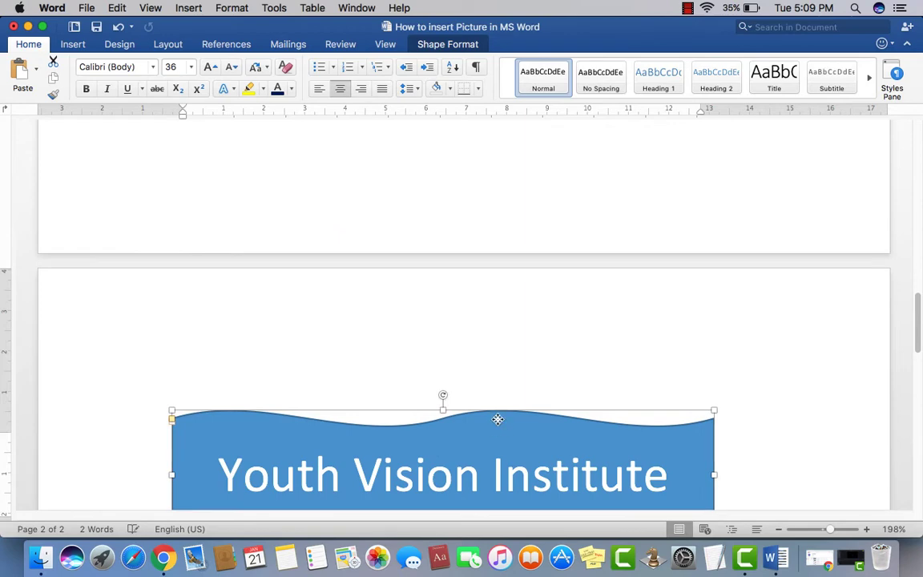
drag(498, 419, 505, 347)
click(418, 495)
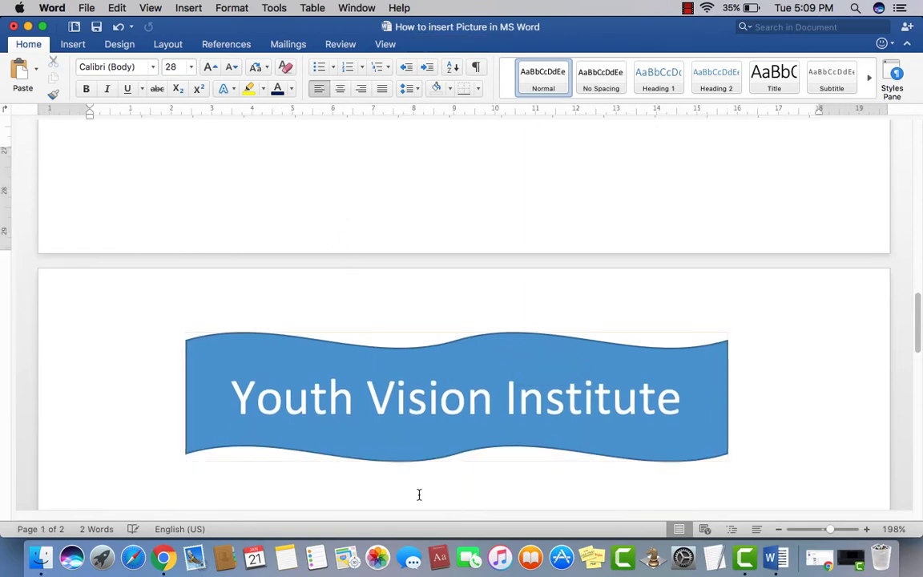
scroll(351, 361, up, 2)
scroll(348, 354, down, 10)
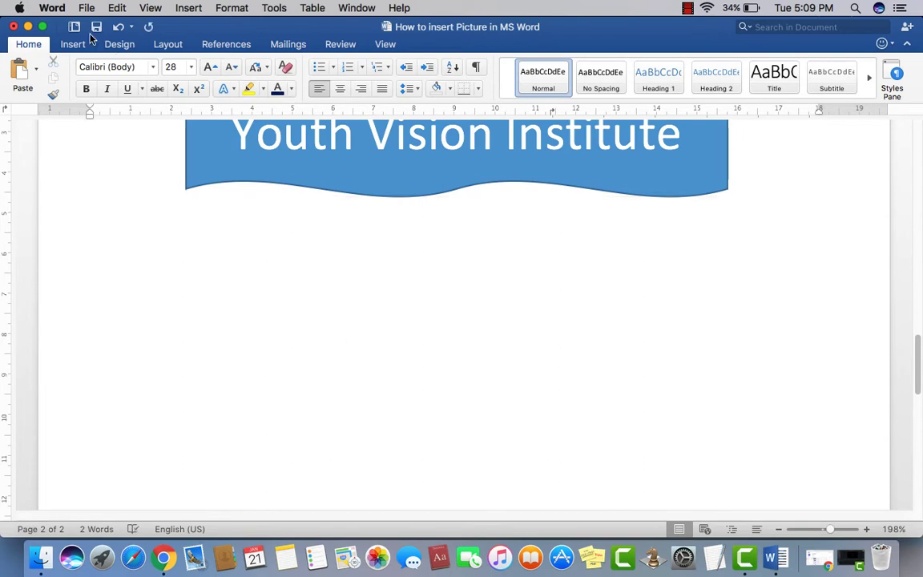
Draw a cube shape about 5 cm wide and place it below the wave banner, toward the page's left side.
click(71, 45)
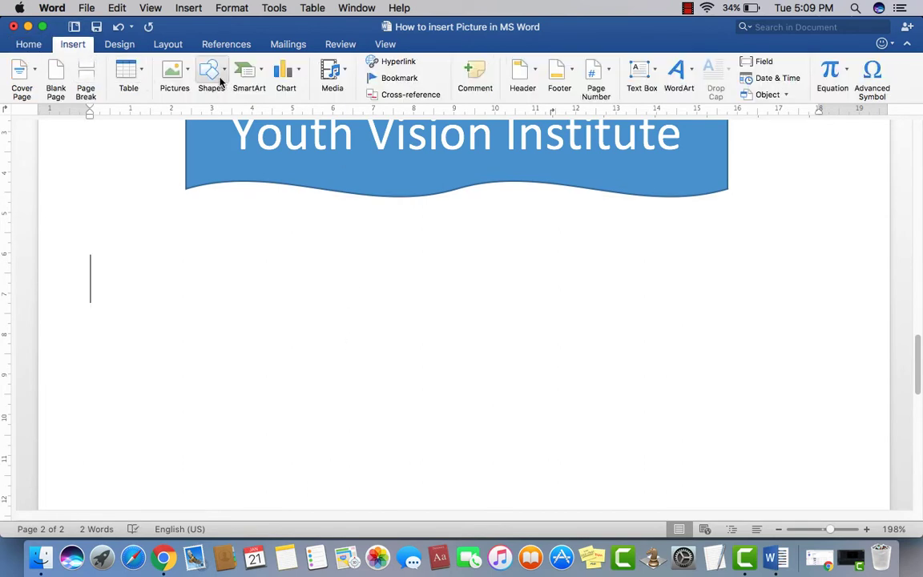
click(223, 73)
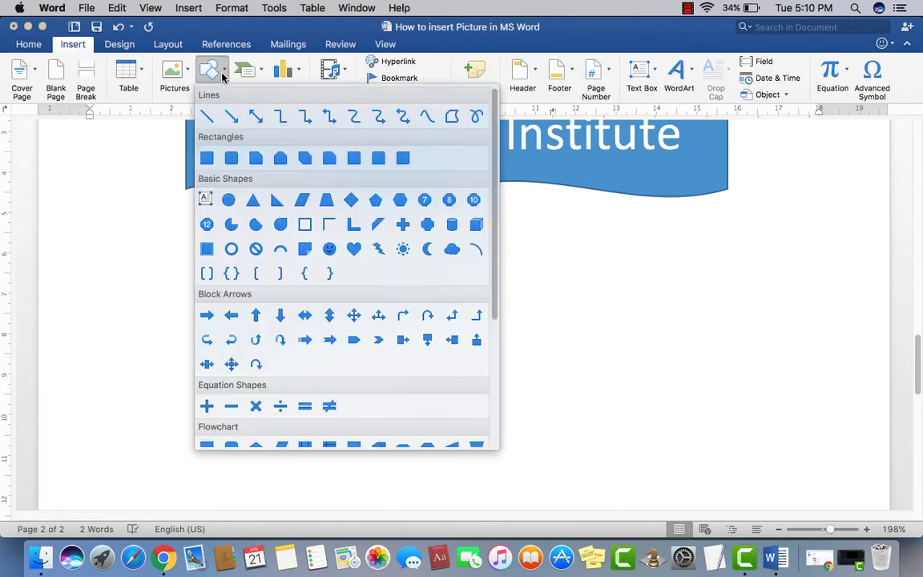
click(477, 226)
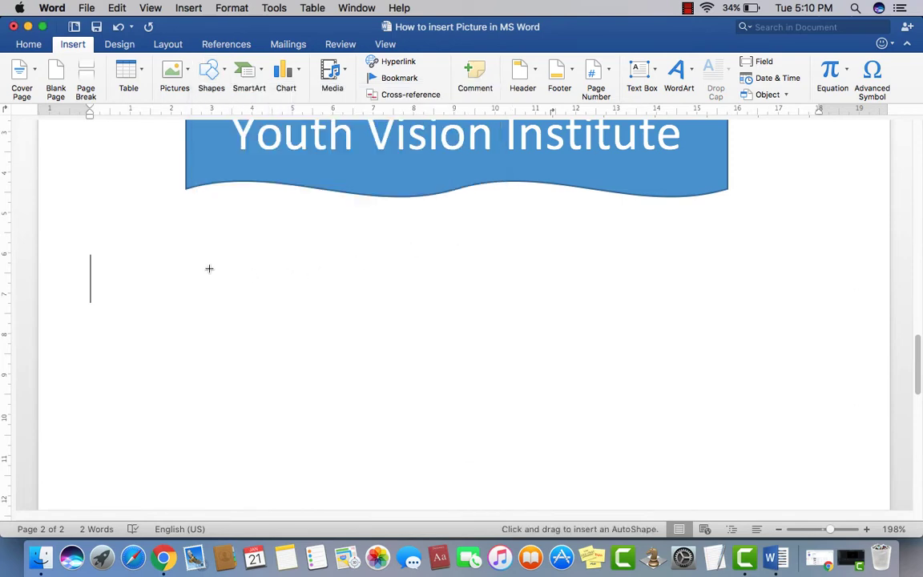
drag(185, 248, 394, 437)
drag(365, 404, 364, 404)
mouse_move(305, 361)
mouse_down()
mouse_move(474, 361)
mouse_move(267, 362)
mouse_move(254, 348)
mouse_up()
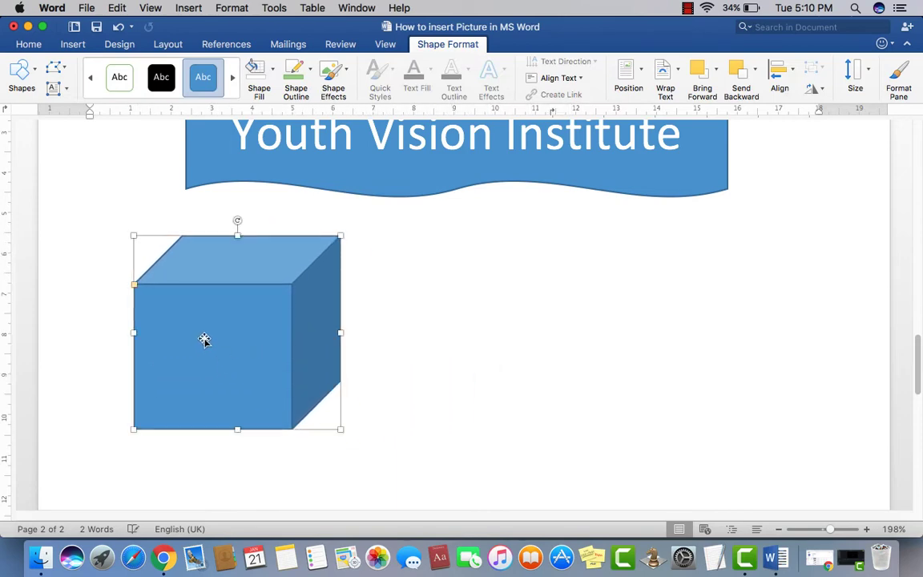
Add the text "3D Box" to the front face of the cube.
right_click(205, 341)
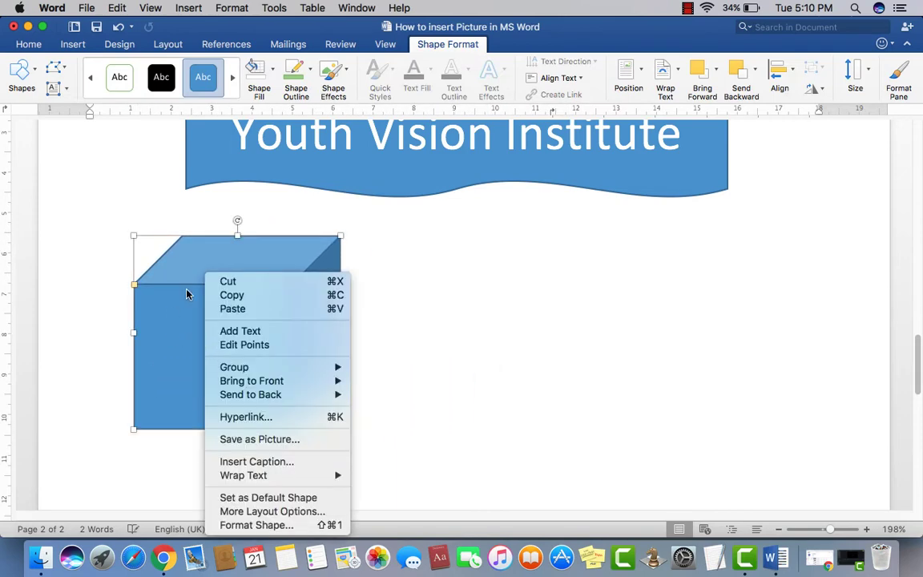
click(242, 330)
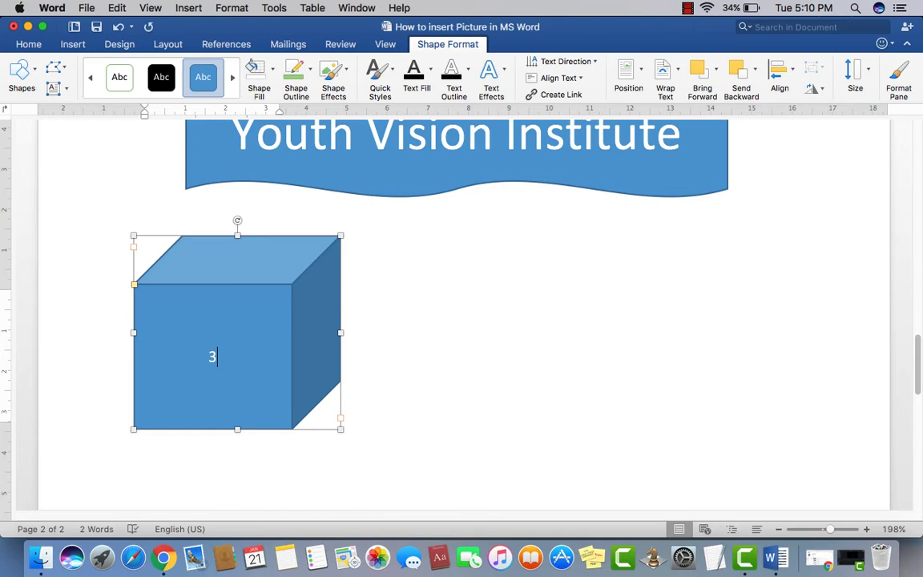
text(3D Box)
click(418, 346)
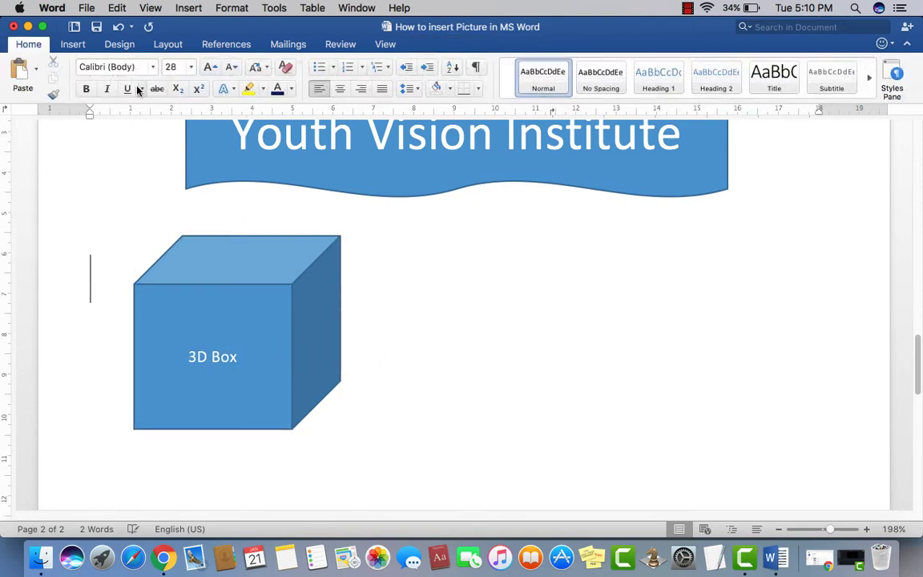
Insert the second explosion star shape, about 6 cm wide, below the banner and to the right of the cube.
click(70, 44)
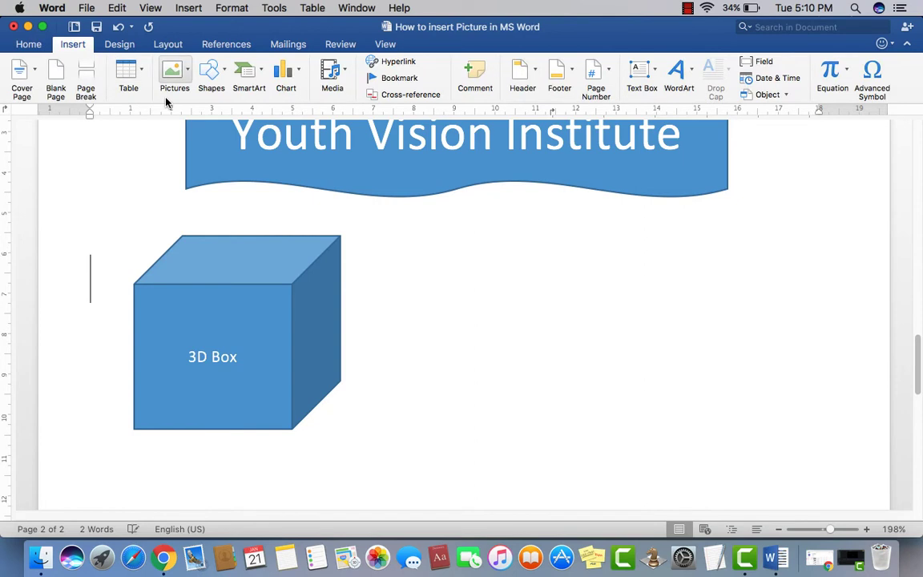
click(210, 70)
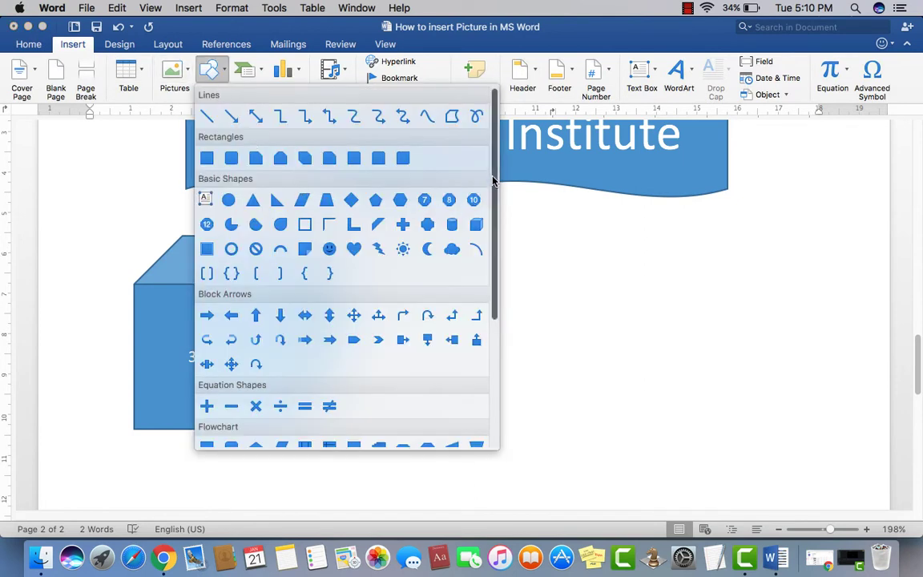
drag(488, 193, 491, 304)
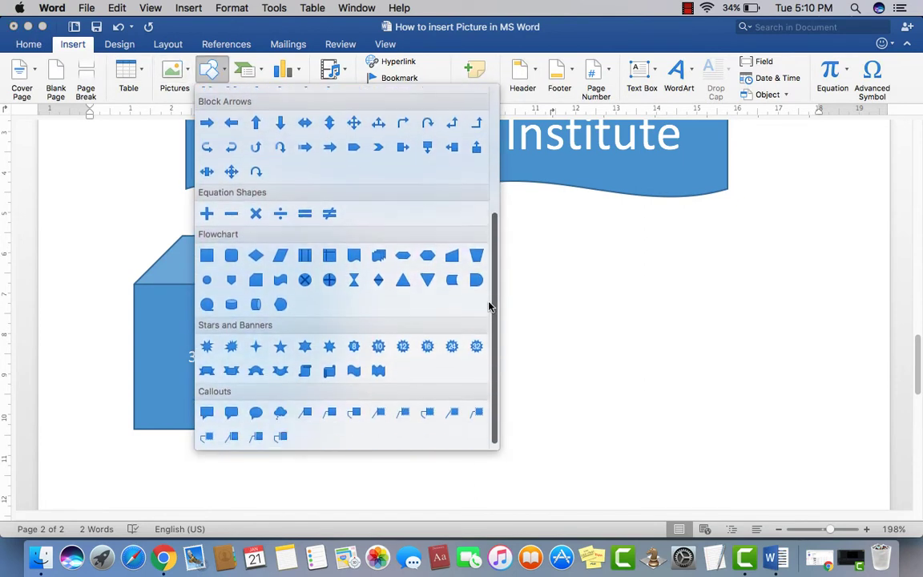
click(230, 344)
drag(468, 246, 702, 468)
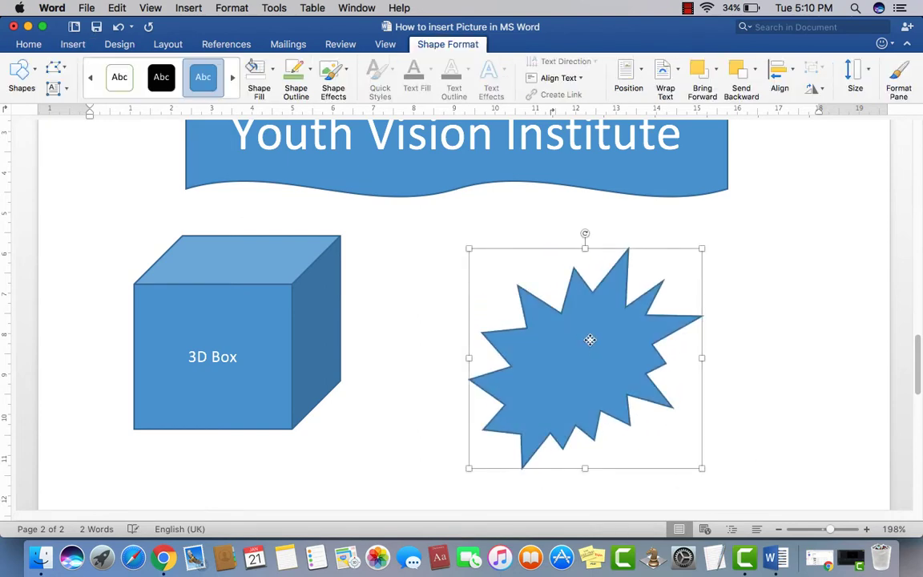
drag(590, 340, 564, 314)
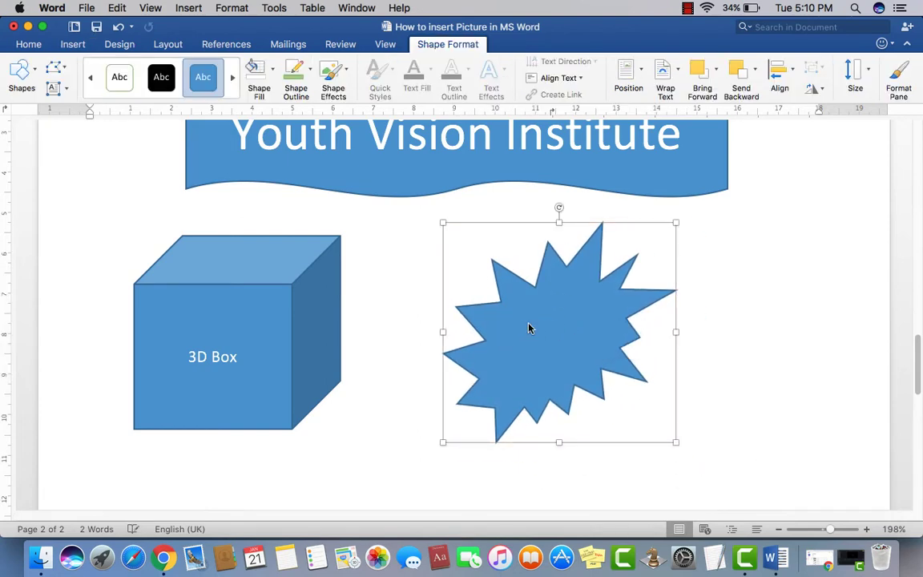
Add the text "Up to", "60 %" and "OFF" on three lines inside the explosion shape.
right_click(529, 327)
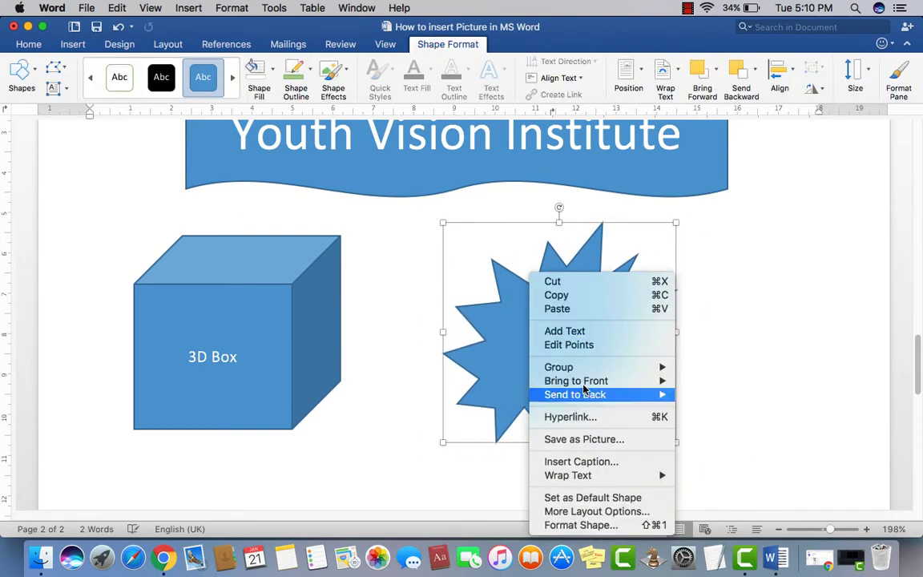
click(581, 335)
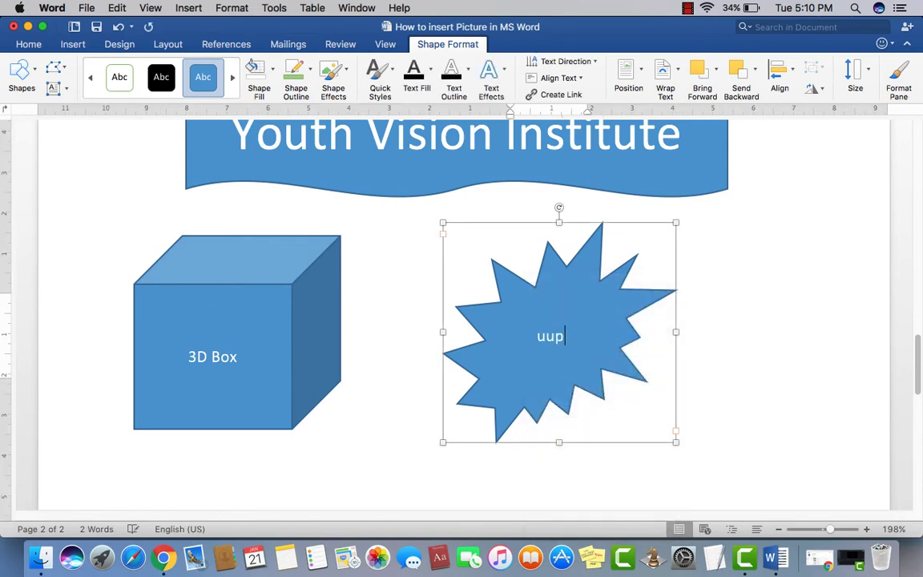
text(Up to)
key(Return)
text(60 &)
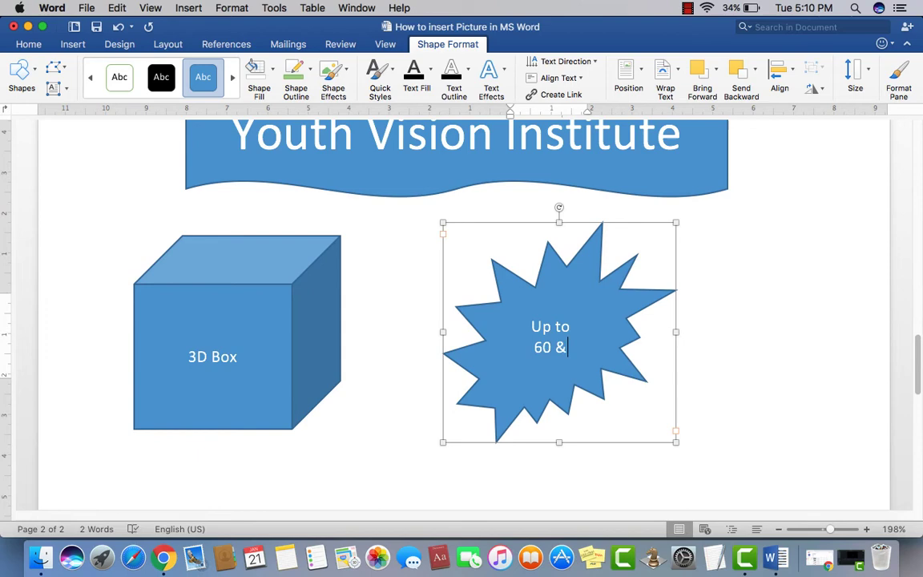
key(BackSpace)
text(%)
key(Return)
text(OFf)
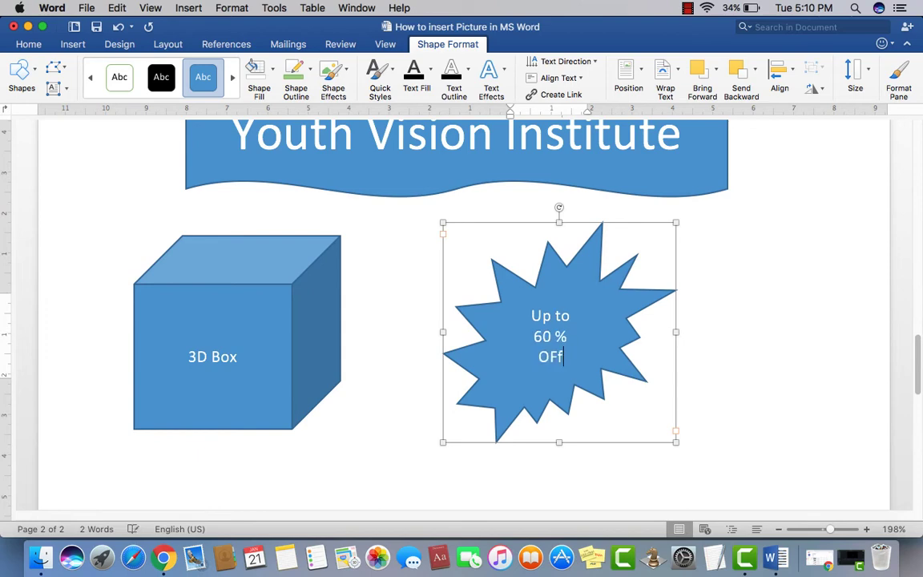
key(BackSpace)
text(F)
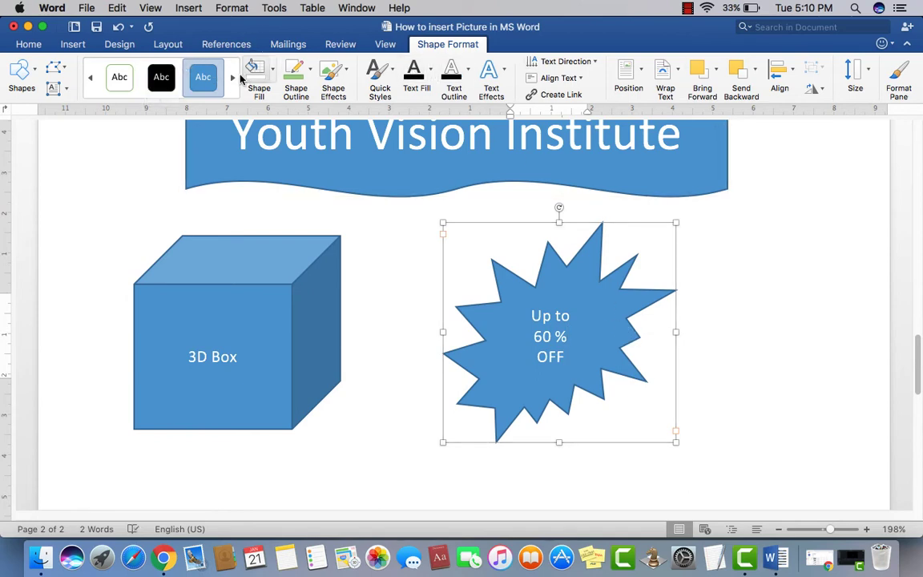
Fill the explosion shape with red and remove its outline.
click(272, 70)
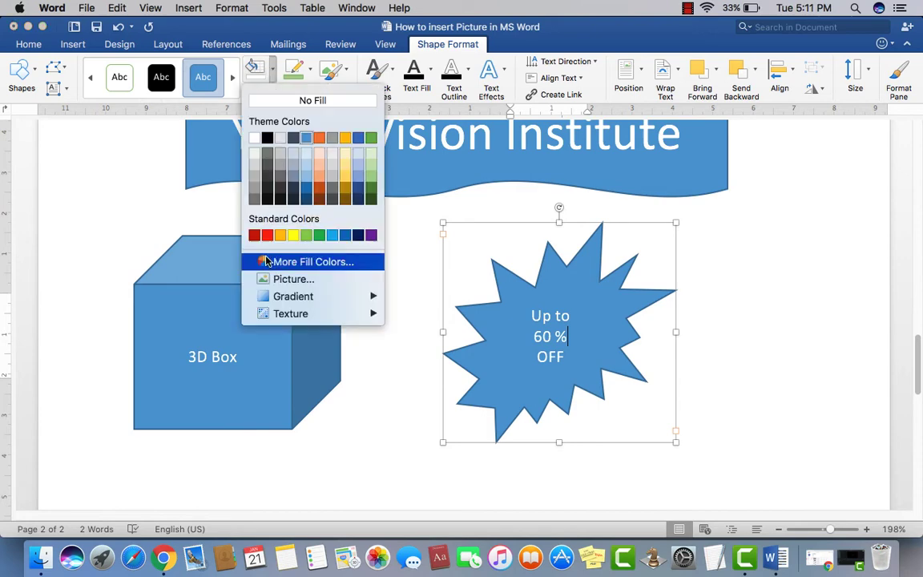
click(255, 235)
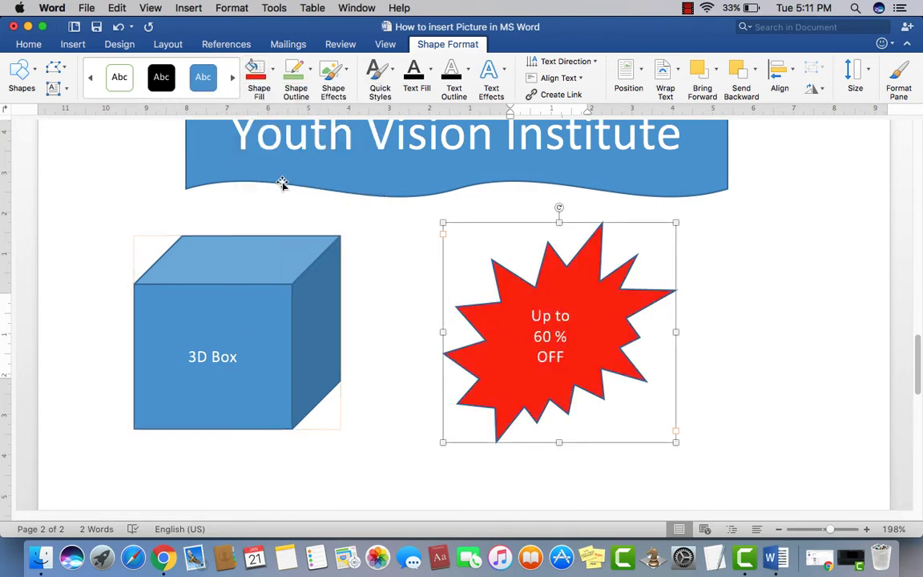
click(272, 71)
click(297, 74)
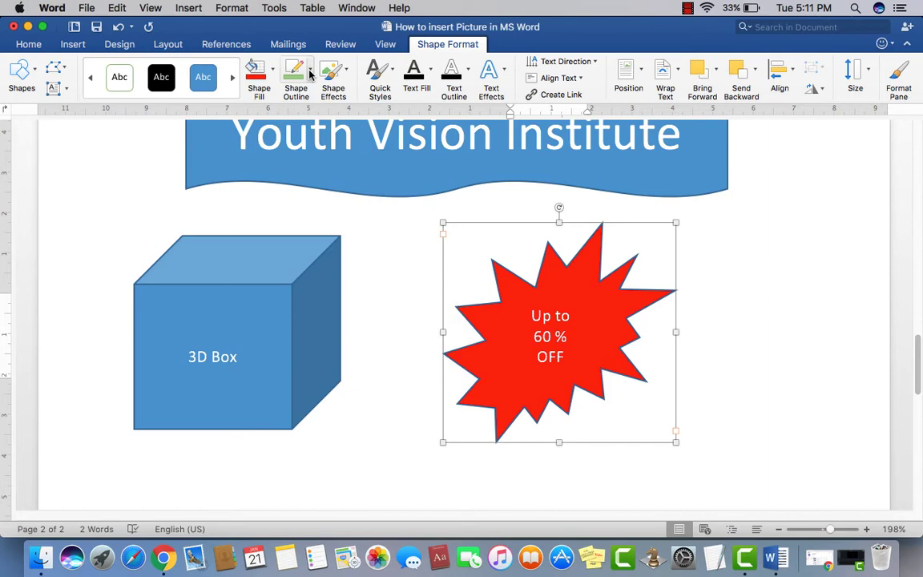
click(310, 76)
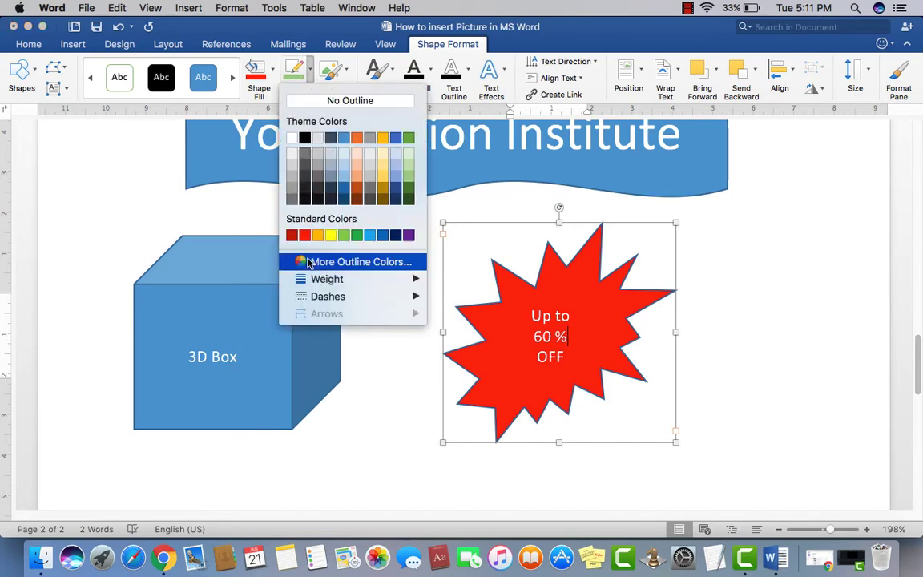
click(317, 101)
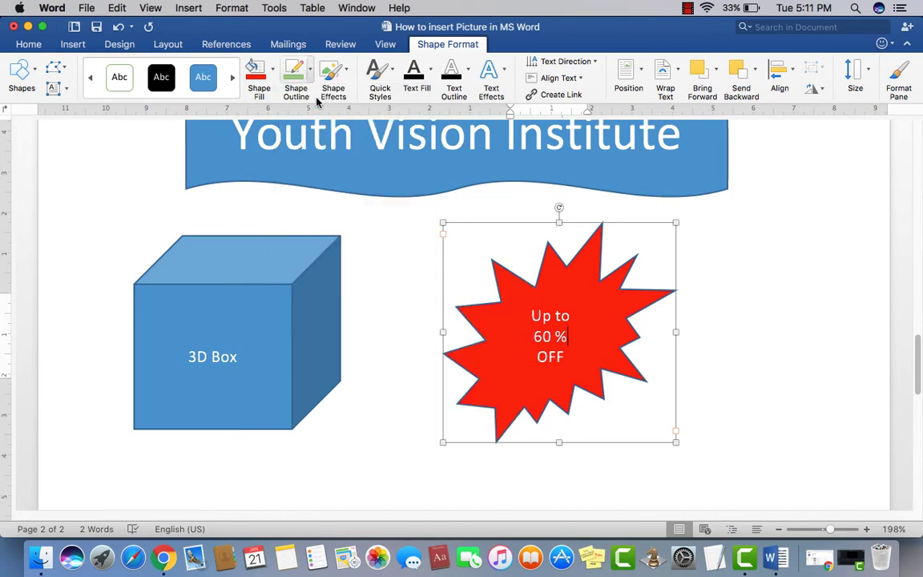
click(736, 400)
Review the shapes on both pages, from the "Auto Shapes" heading to the cube and explosion shape.
scroll(675, 415, up, 1)
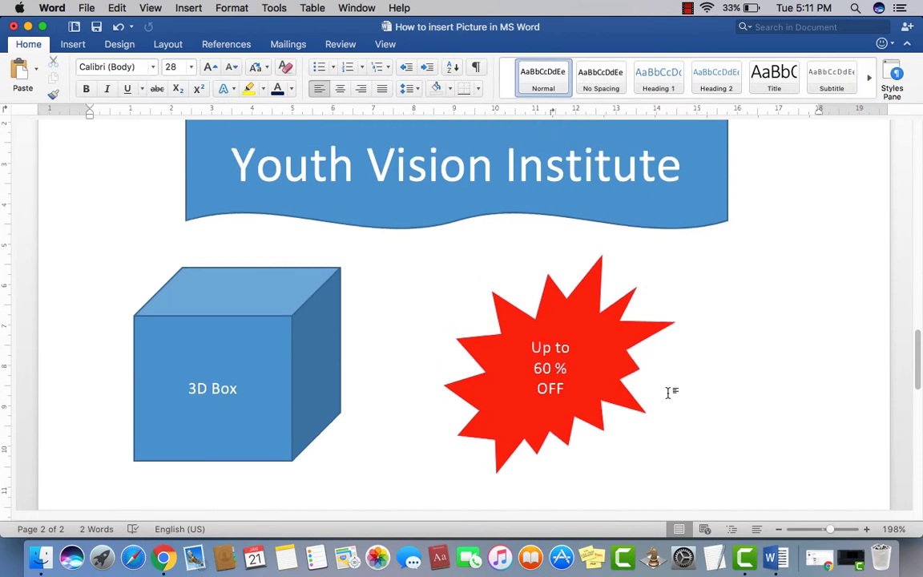
scroll(665, 389, down, 4)
scroll(665, 389, up, 8)
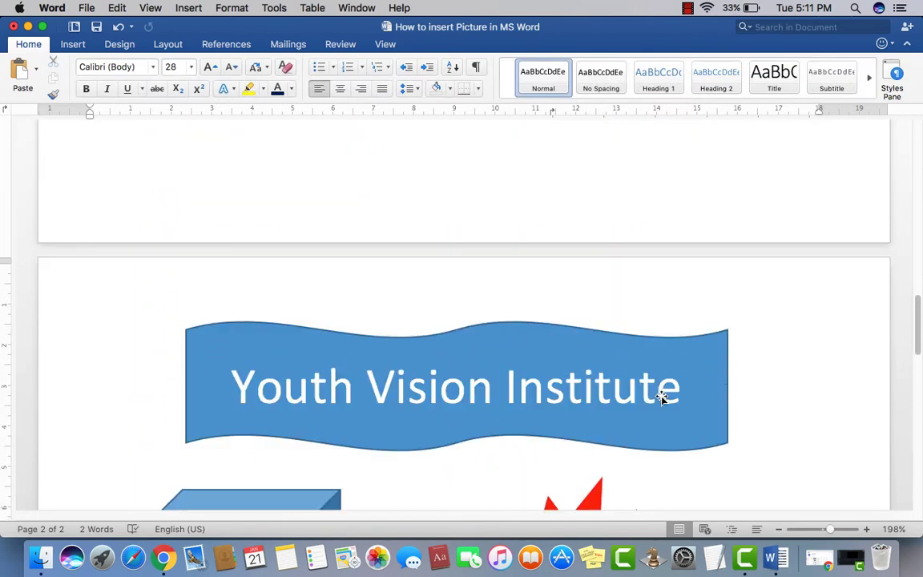
scroll(662, 399, up, 10)
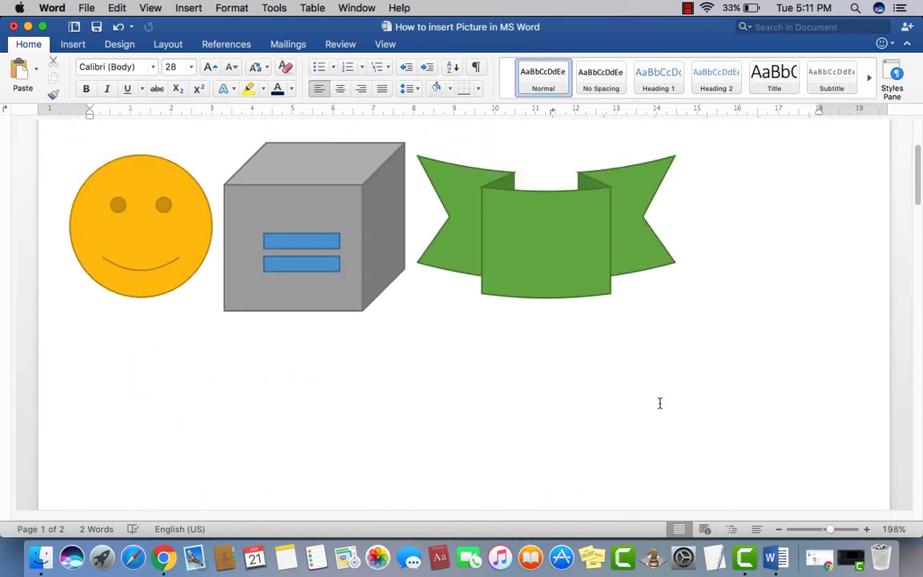
scroll(660, 403, up, 5)
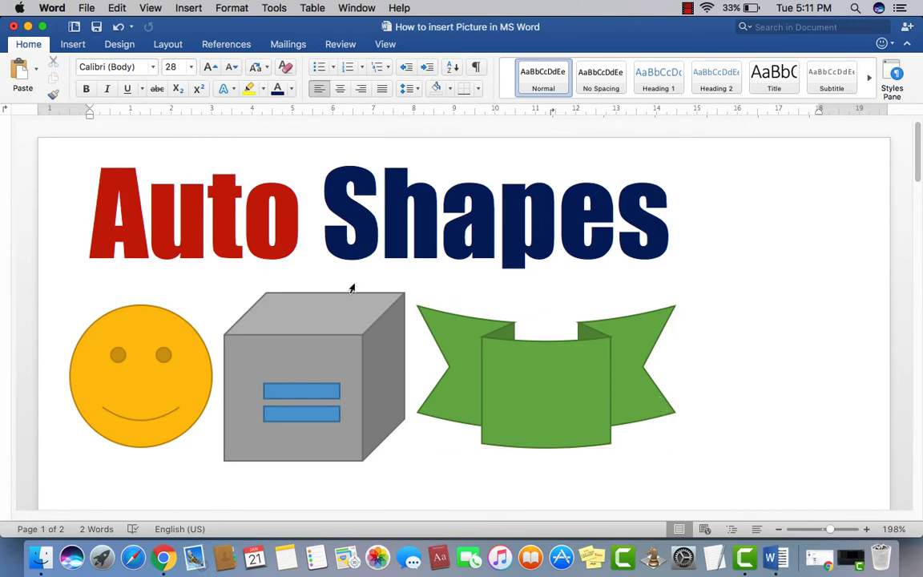
scroll(526, 380, down, 12)
scroll(525, 378, down, 15)
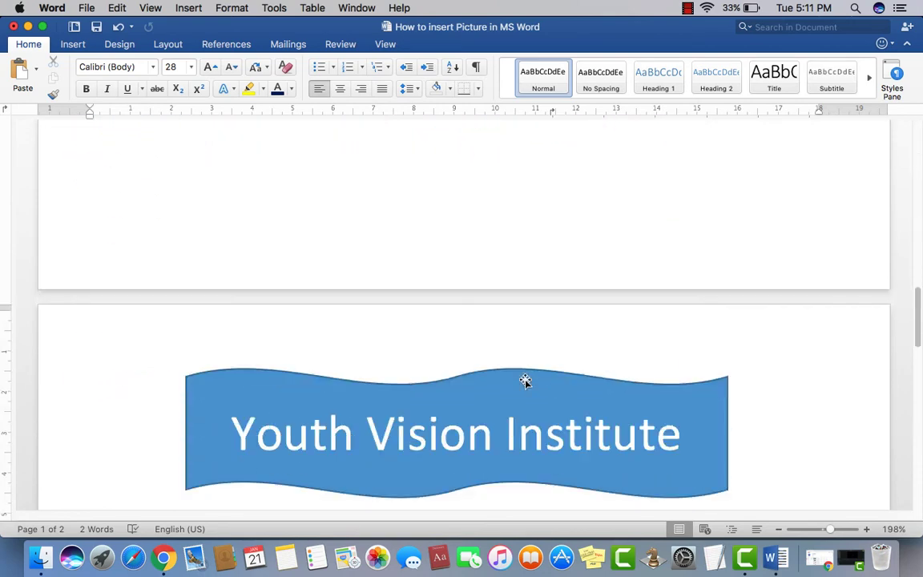
scroll(465, 379, up, 5)
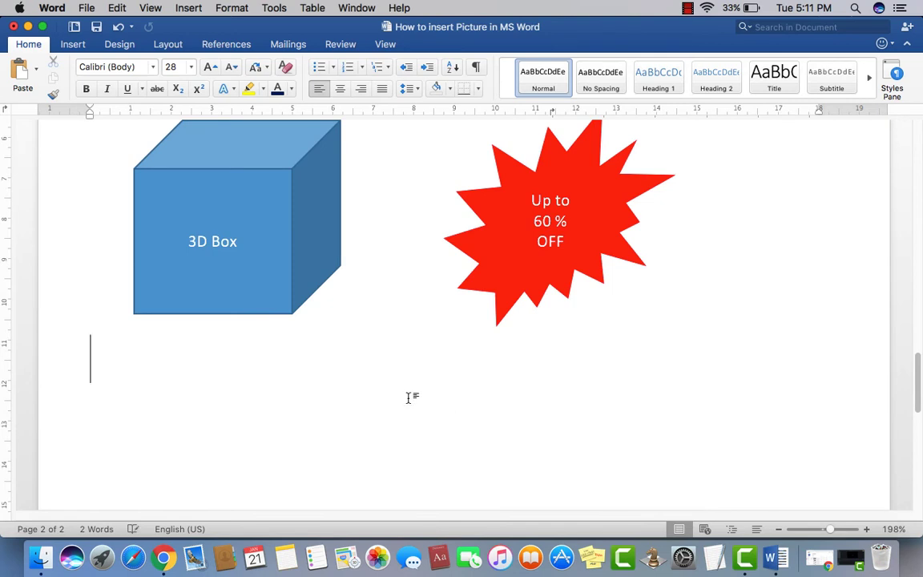
Browse the shape gallery and draw a smiley face about 4.5 cm wide in the empty area below the cube and explosion.
click(72, 44)
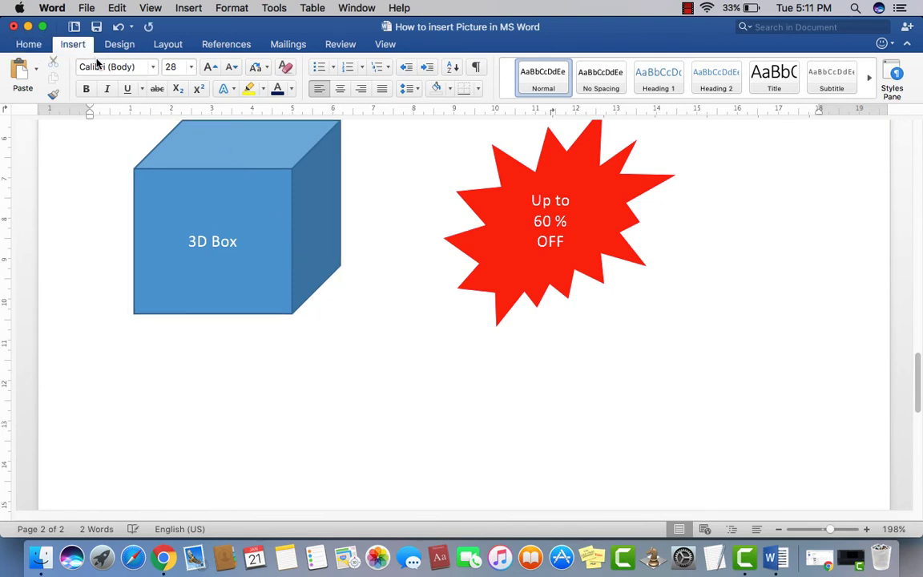
click(227, 78)
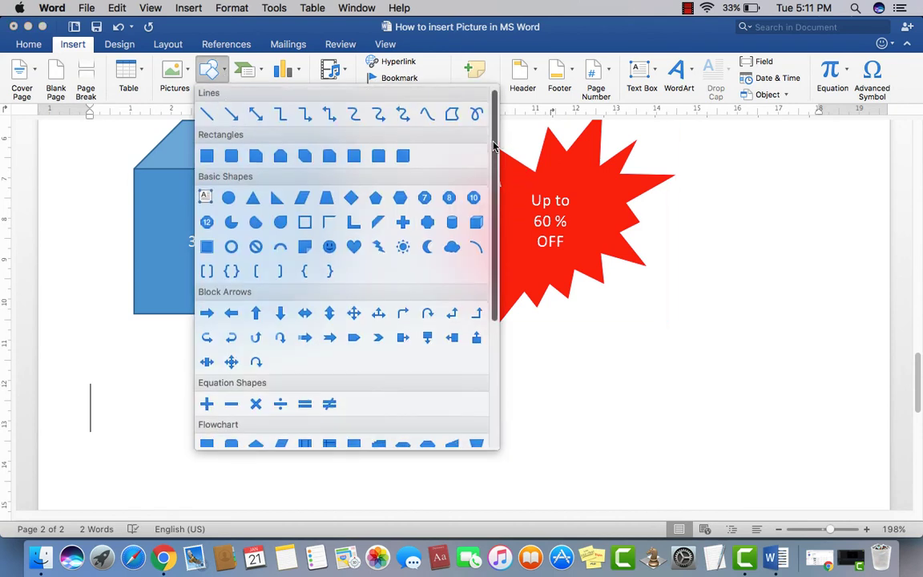
drag(497, 141, 493, 273)
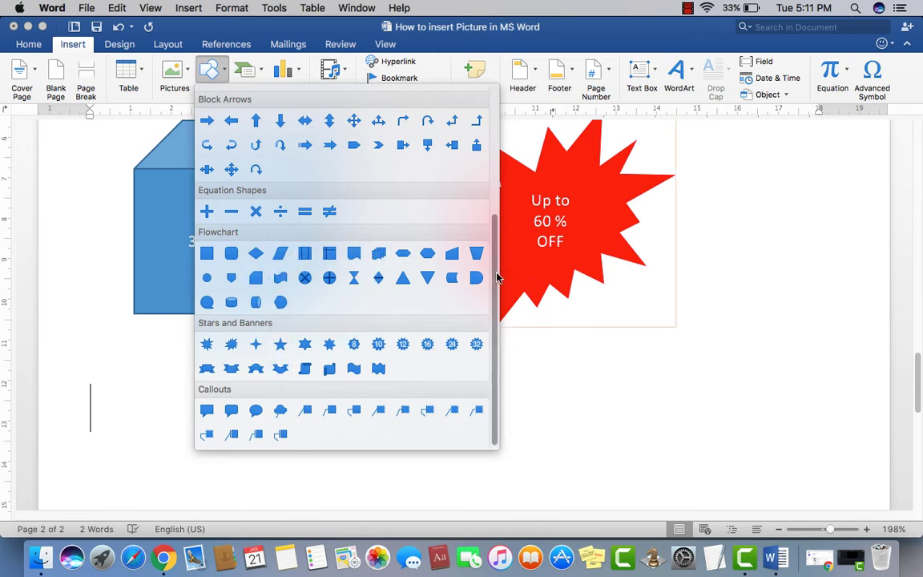
scroll(497, 273, up, 1)
scroll(497, 289, down, 1)
scroll(495, 320, up, 5)
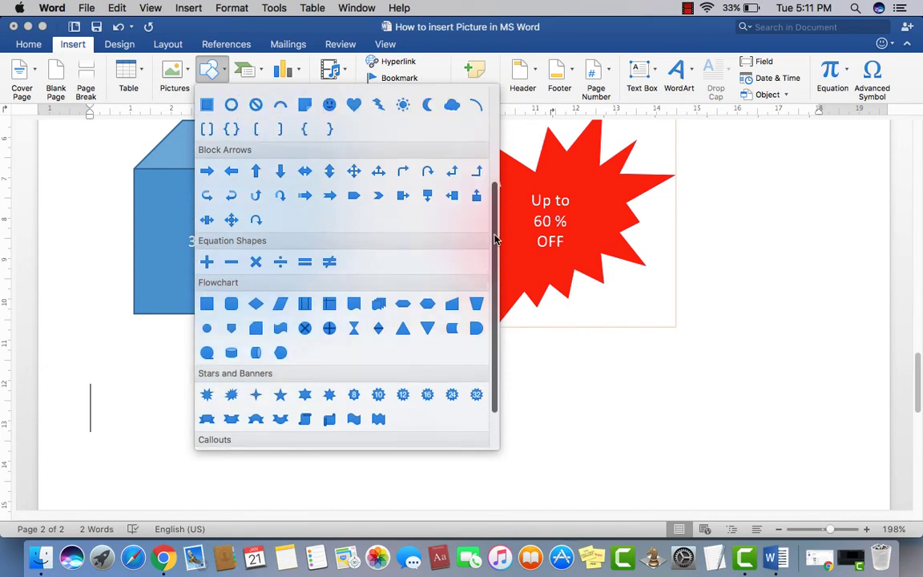
click(353, 181)
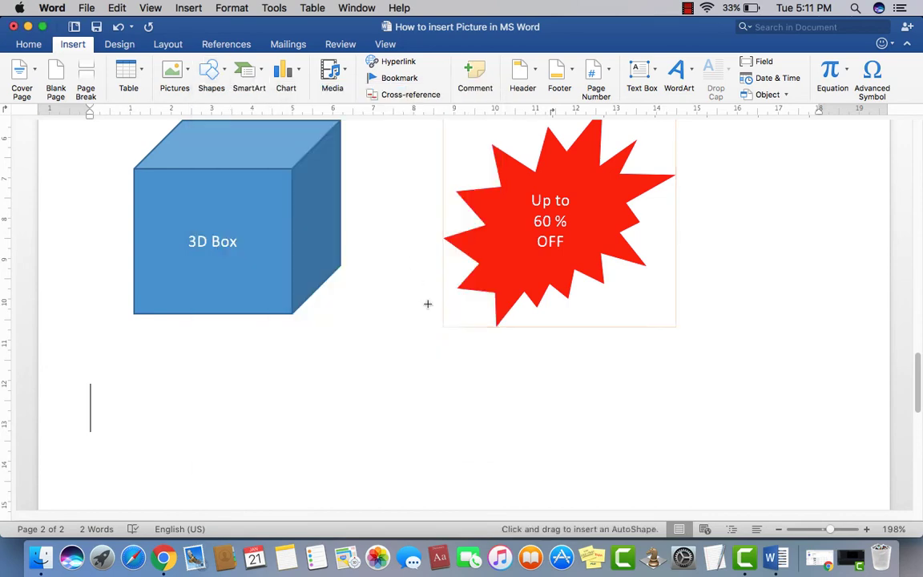
scroll(449, 340, down, 2)
scroll(439, 336, down, 3)
drag(327, 261, 508, 443)
Move the smiley face slightly up and apply the gold preset shape style to it.
drag(429, 350, 440, 304)
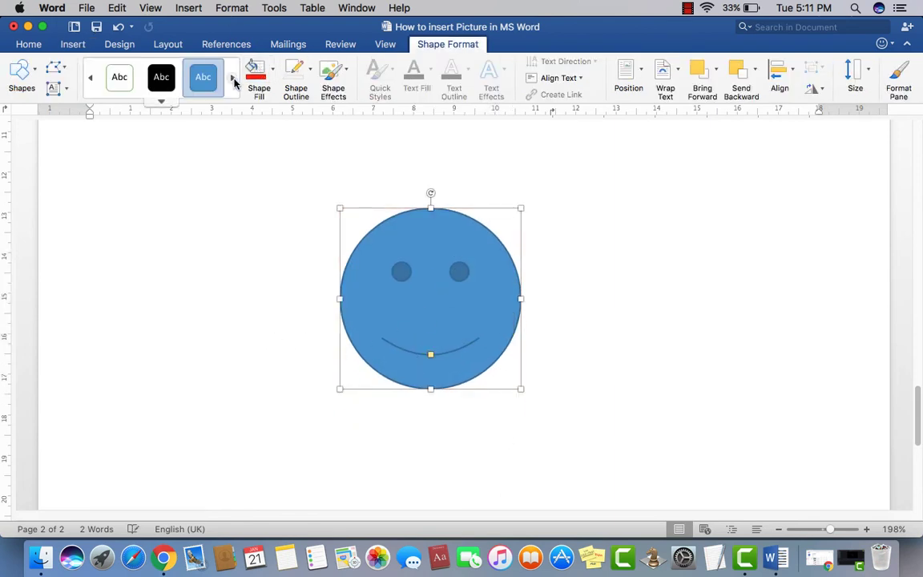
click(232, 78)
click(210, 82)
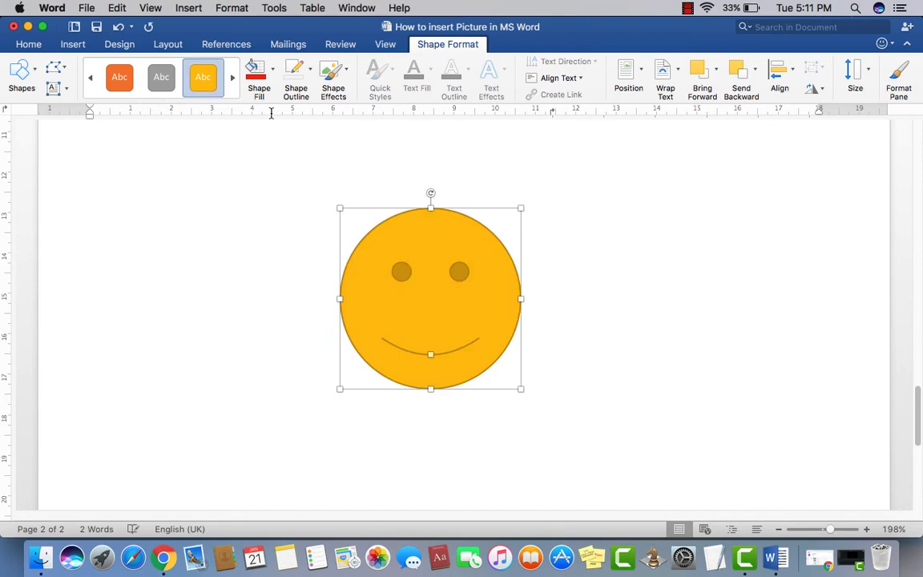
Draw an oval speech callout about 3.8 cm wide above and right of the lower smiley face, with its tail pointing to the face.
click(265, 197)
click(80, 45)
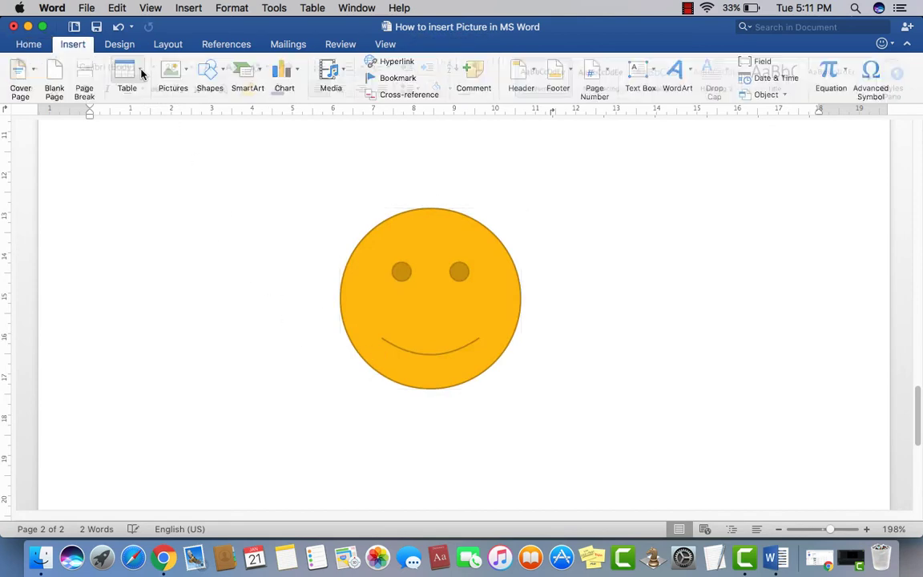
click(210, 73)
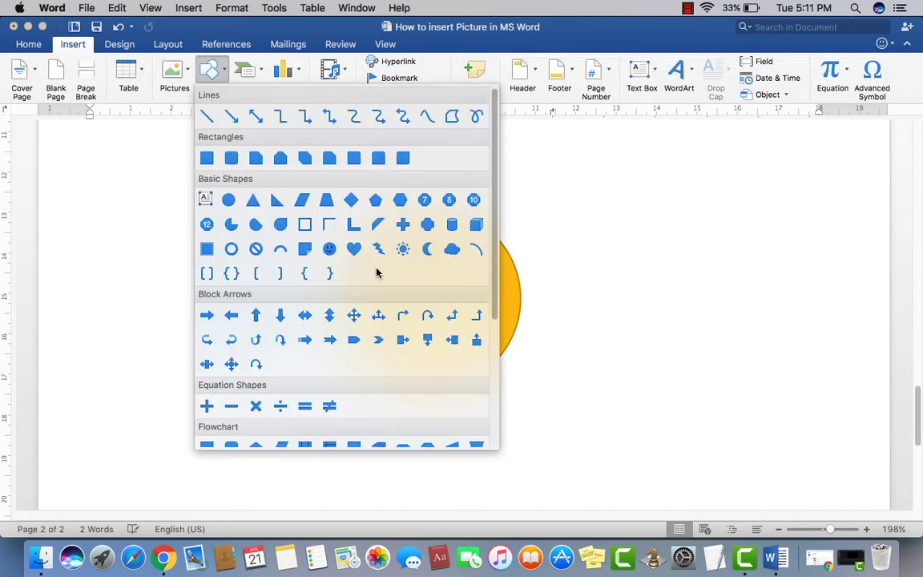
scroll(484, 321, down, 5)
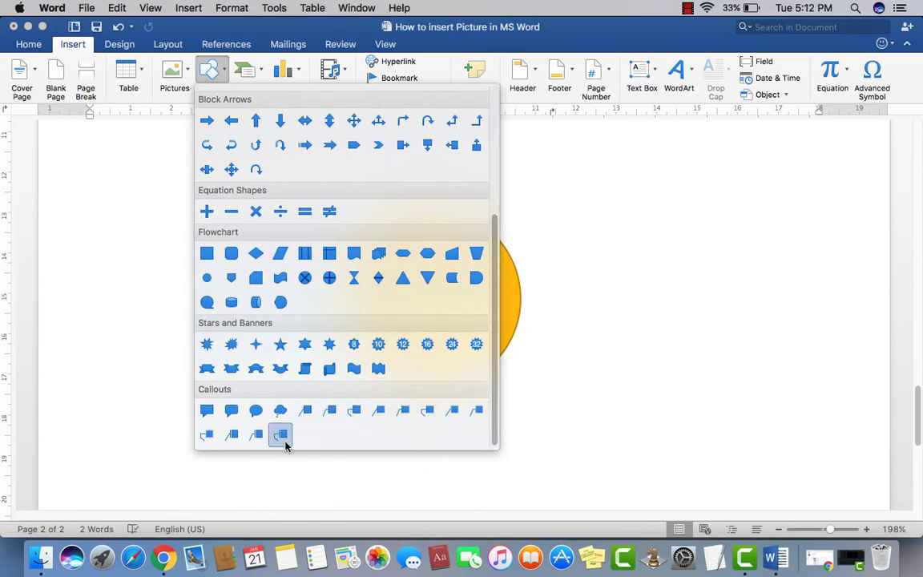
click(255, 410)
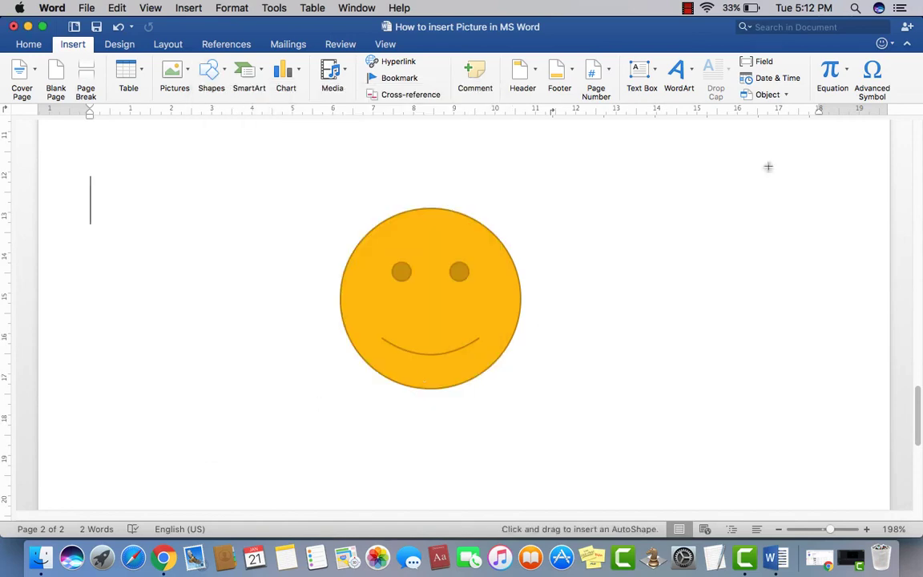
drag(584, 136, 750, 311)
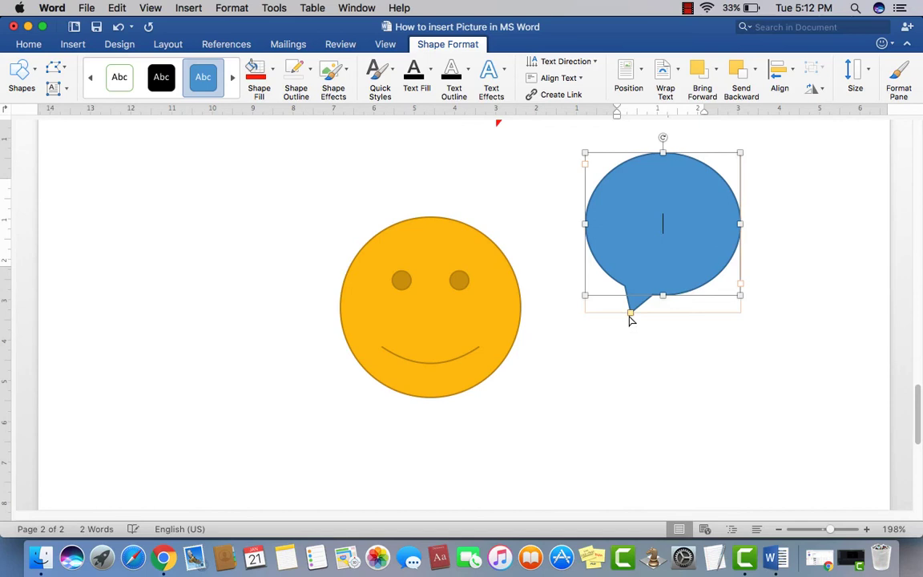
drag(631, 314, 484, 250)
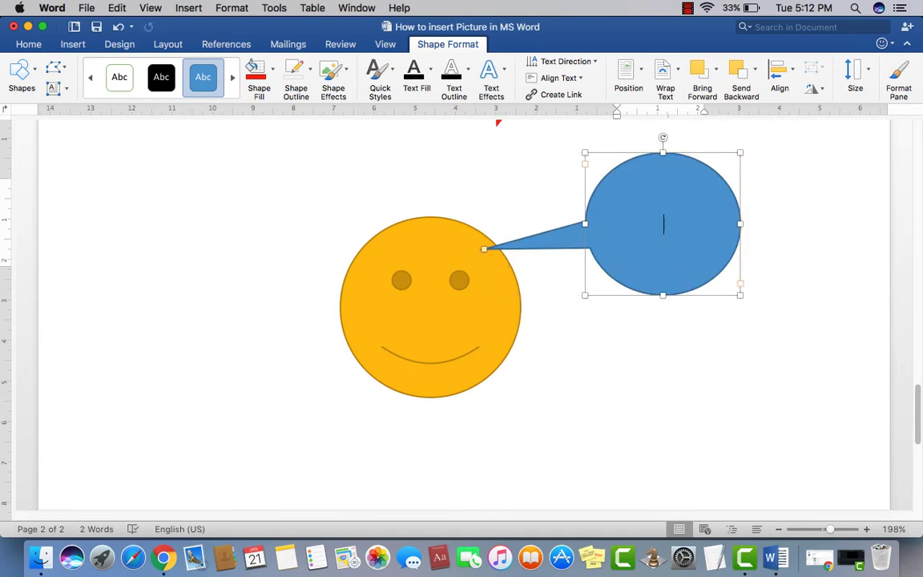
Enter the text "How to Insert Auto Shapes ?" on three lines inside the oval callout and deselect it.
text(to)
key(Return)
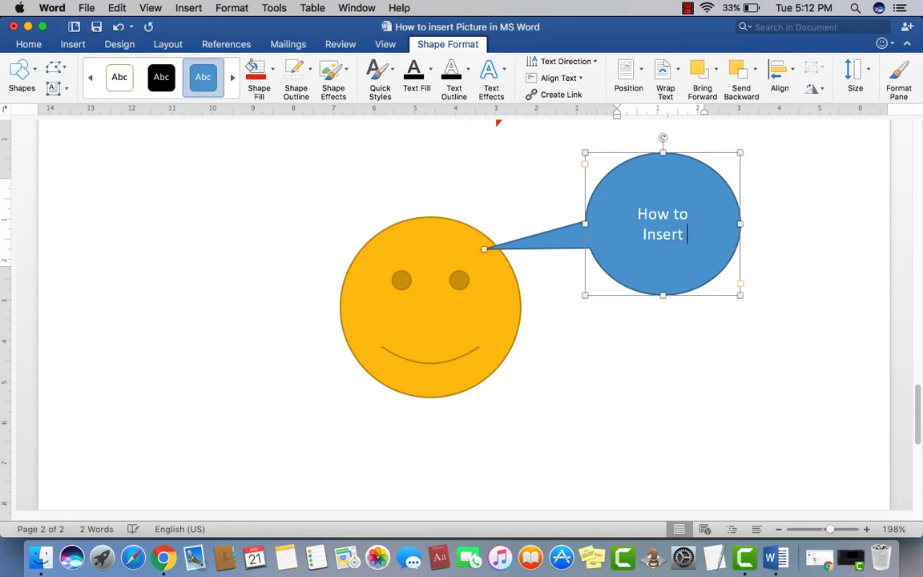
text(Insert Auto)
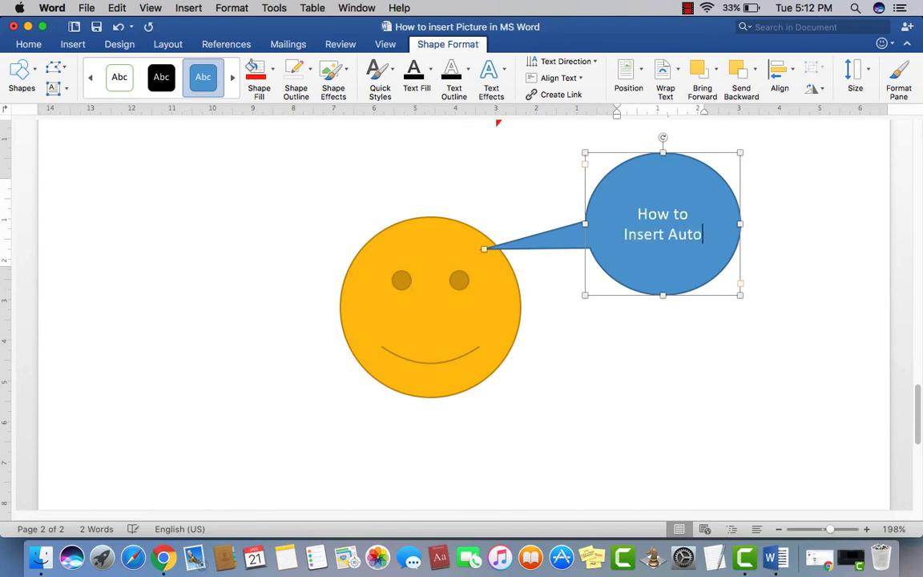
key(Return)
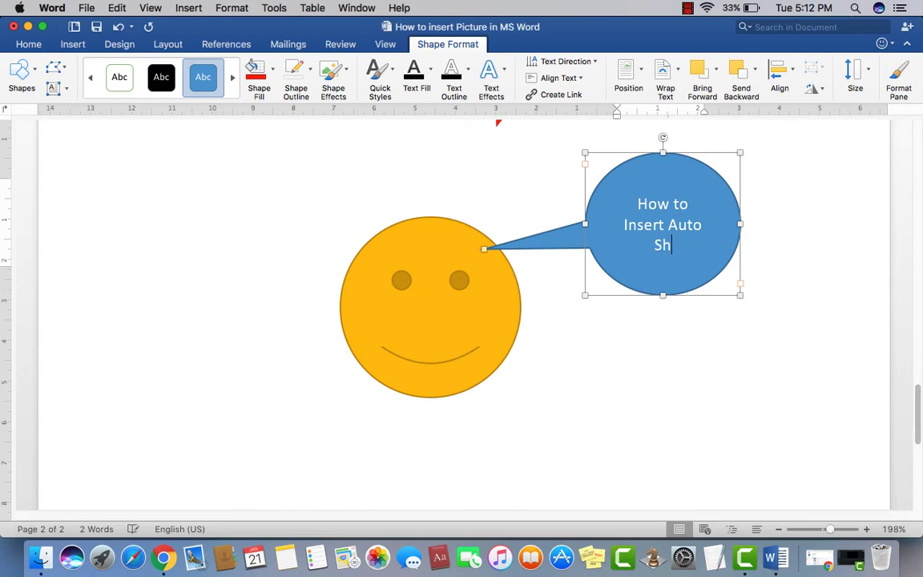
text(Shapes ?)
click(648, 407)
Review the finished shapes from the smiley face with its callout back up to the "Auto Shapes" heading on the first page.
scroll(546, 314, down, 2)
scroll(547, 317, up, 5)
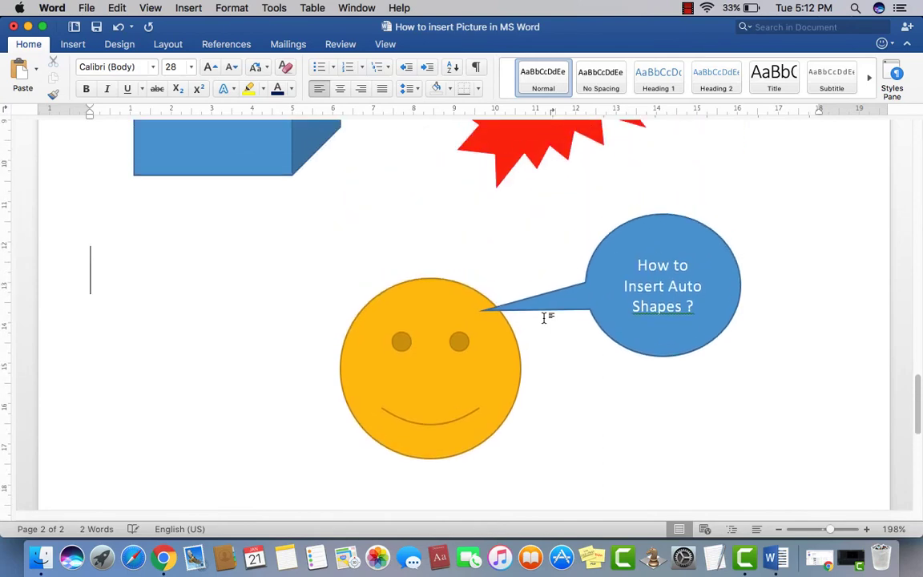
scroll(547, 317, up, 10)
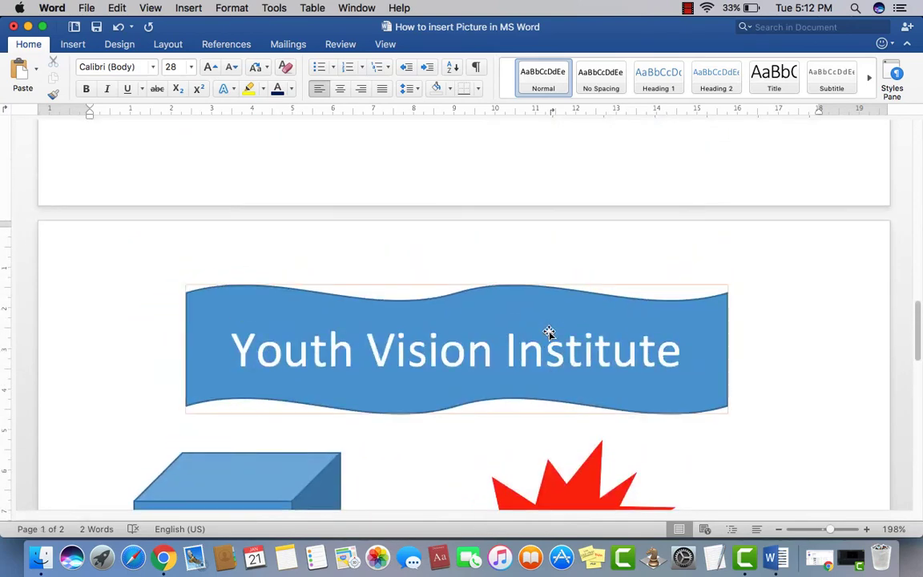
scroll(549, 332, up, 15)
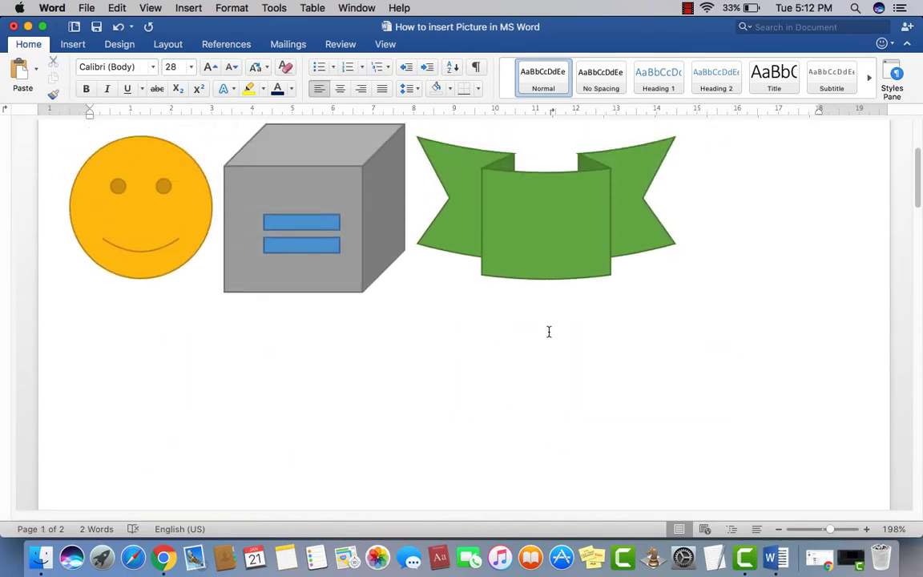
scroll(549, 332, up, 4)
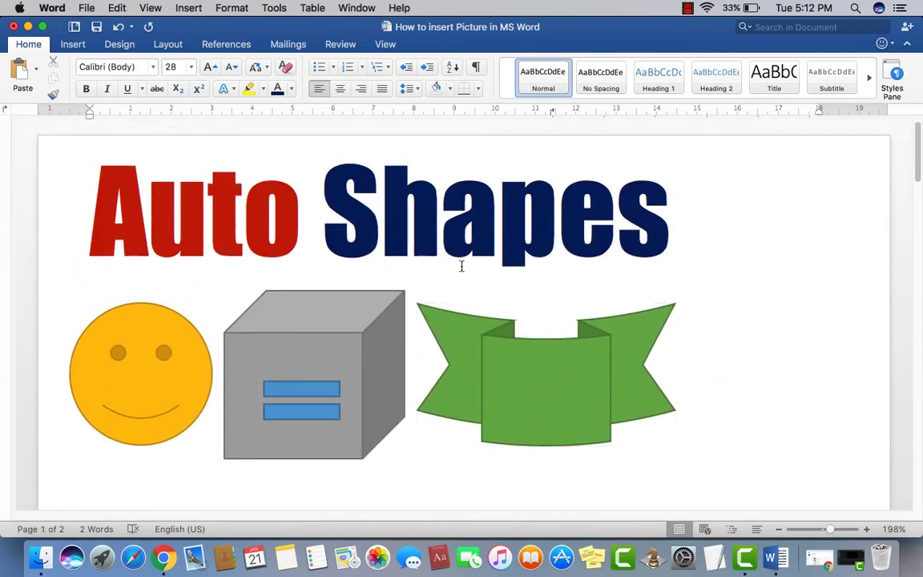
click(345, 190)
click(390, 240)
shift+click(556, 245)
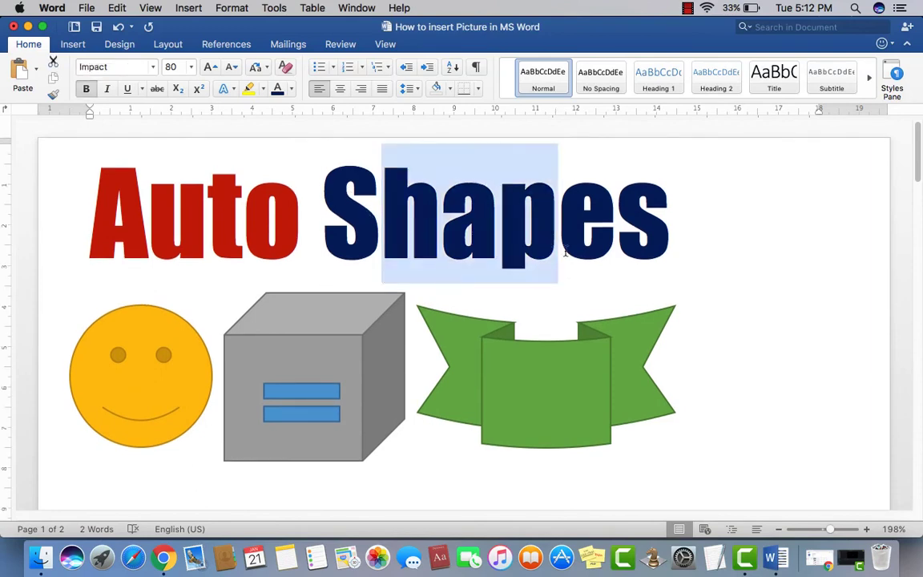
click(558, 240)
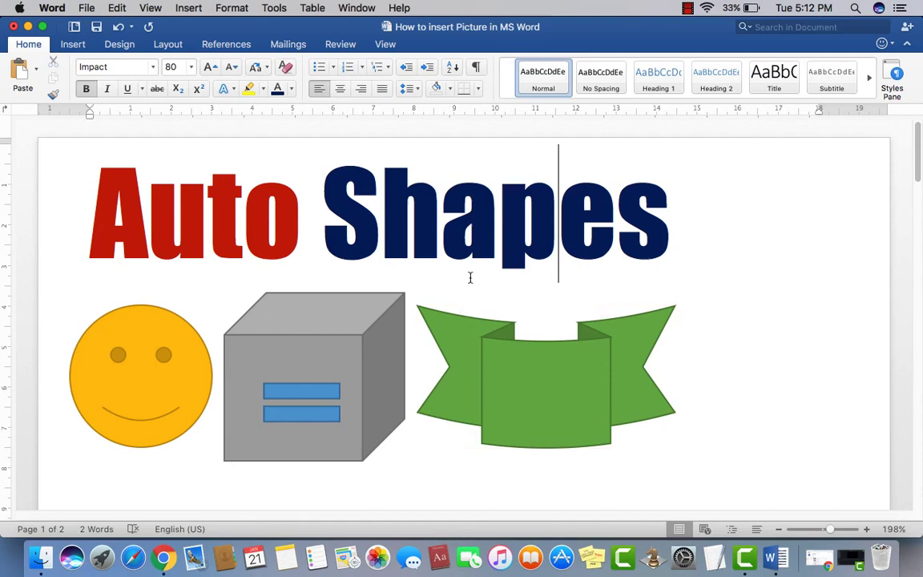